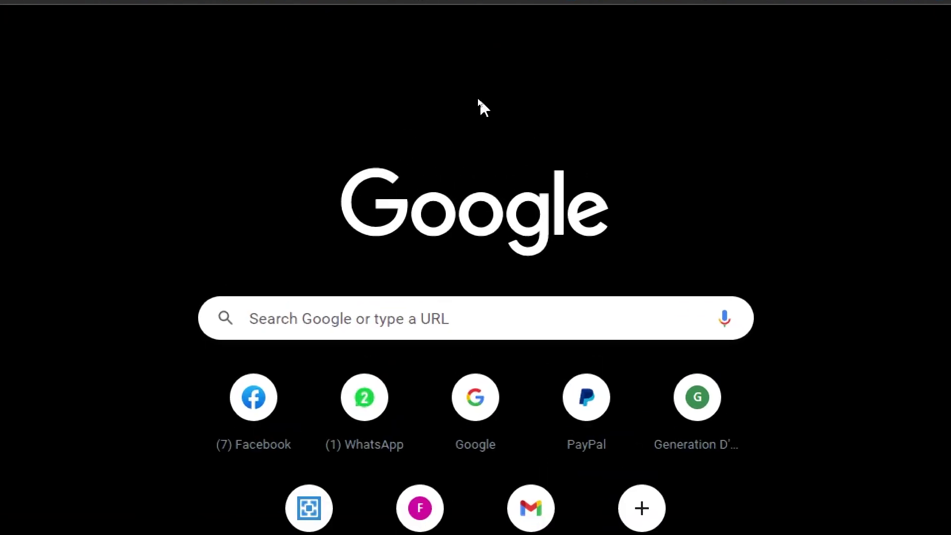
Focus the Google search box on Chrome's new tab page to search for Notion
left_click(410, 319)
Search Google for 'notion' and open the notion.so sign-up result
type("no")
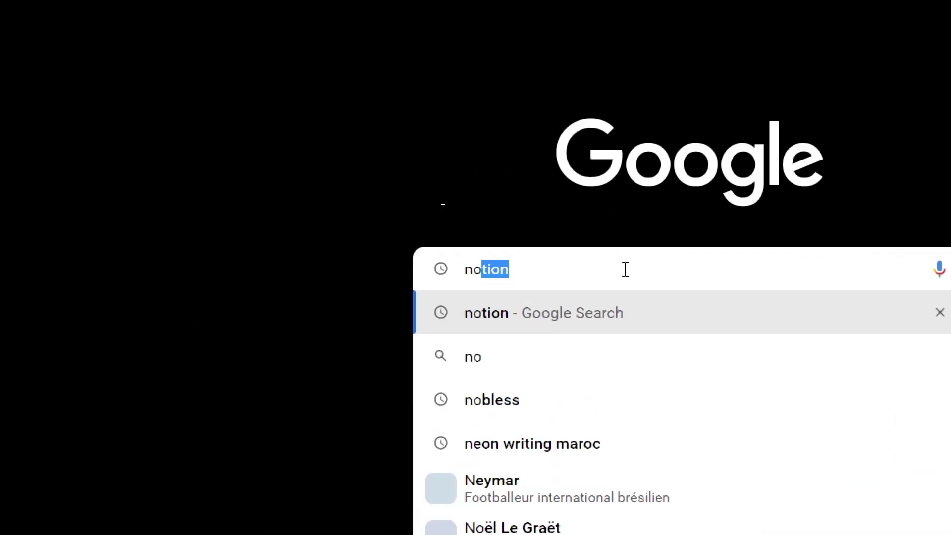
type("tion")
key("Return")
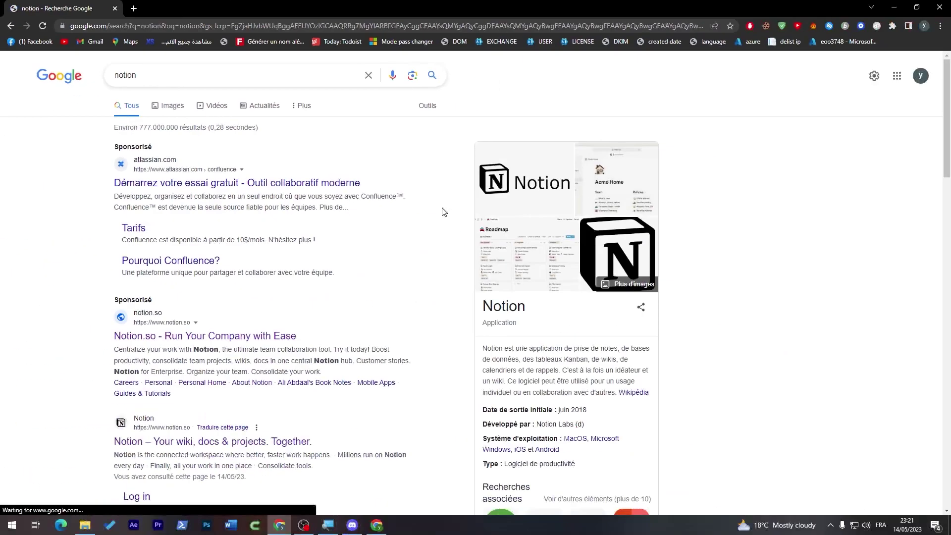
scroll(231, 405, "down", 4)
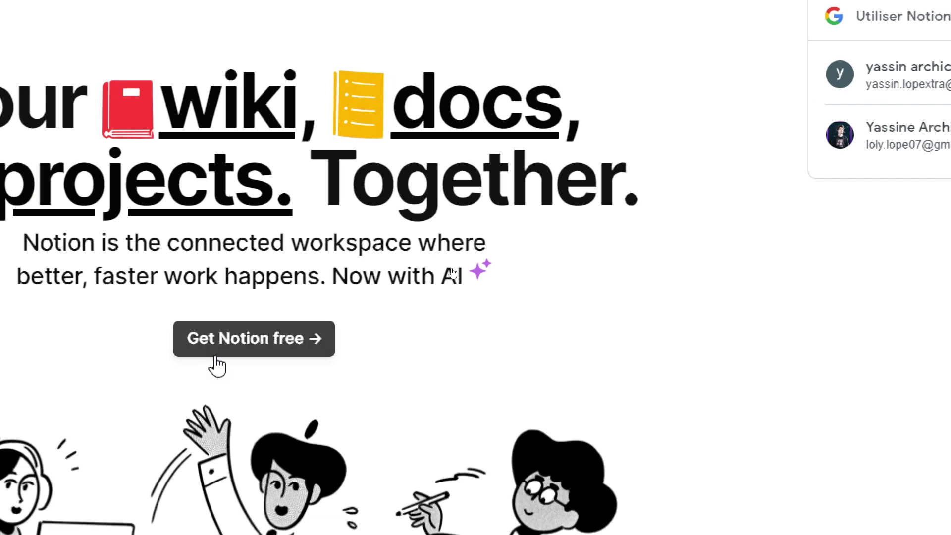
left_click(216, 356)
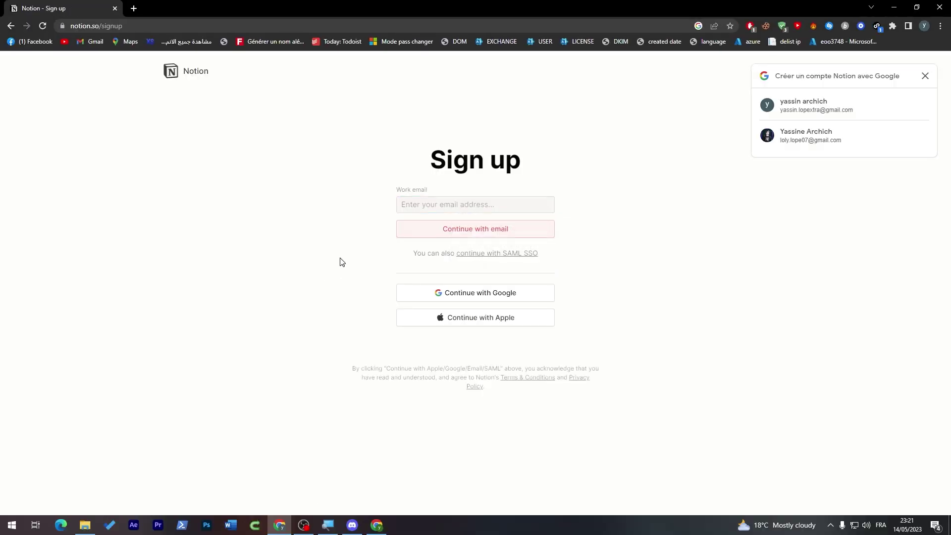
Start Notion sign-up with the saved email and code, then switch to Continue with Google
left_click(484, 205)
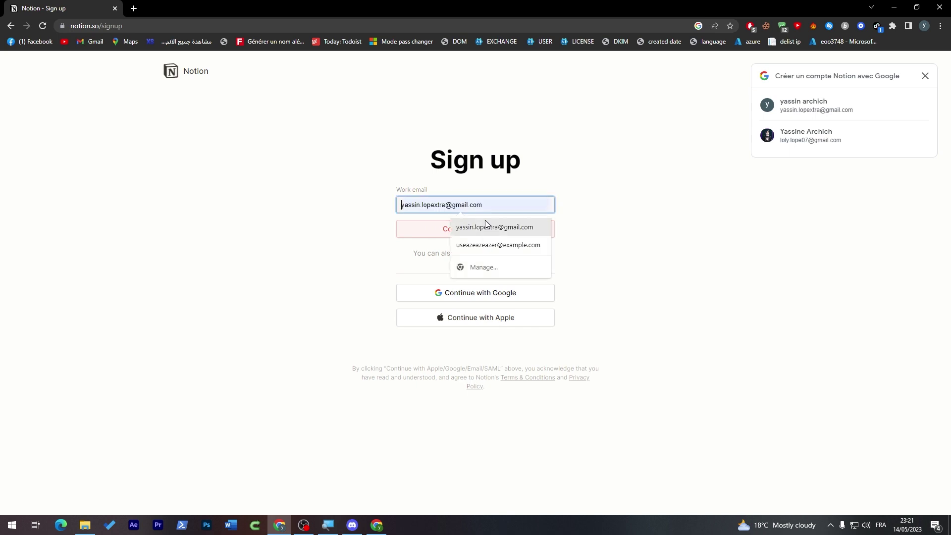
left_click(486, 227)
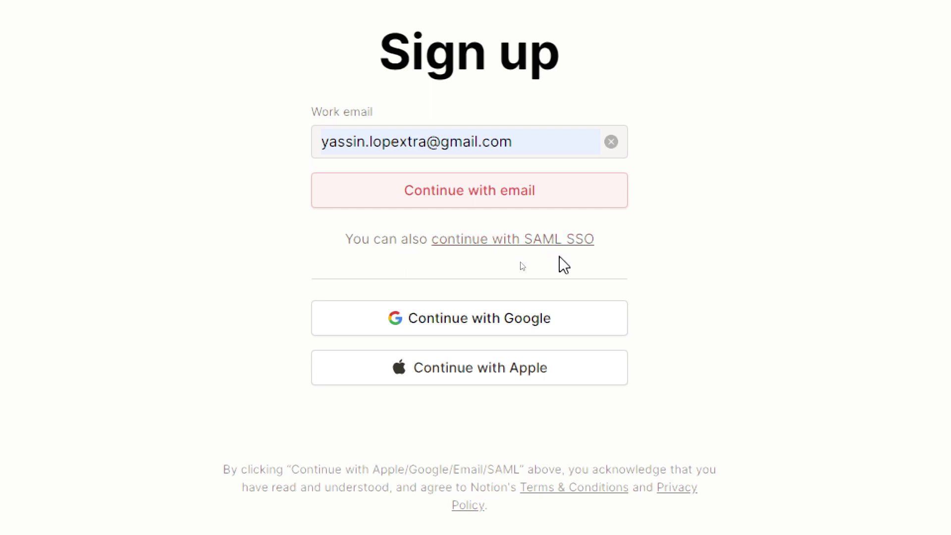
left_click(477, 197)
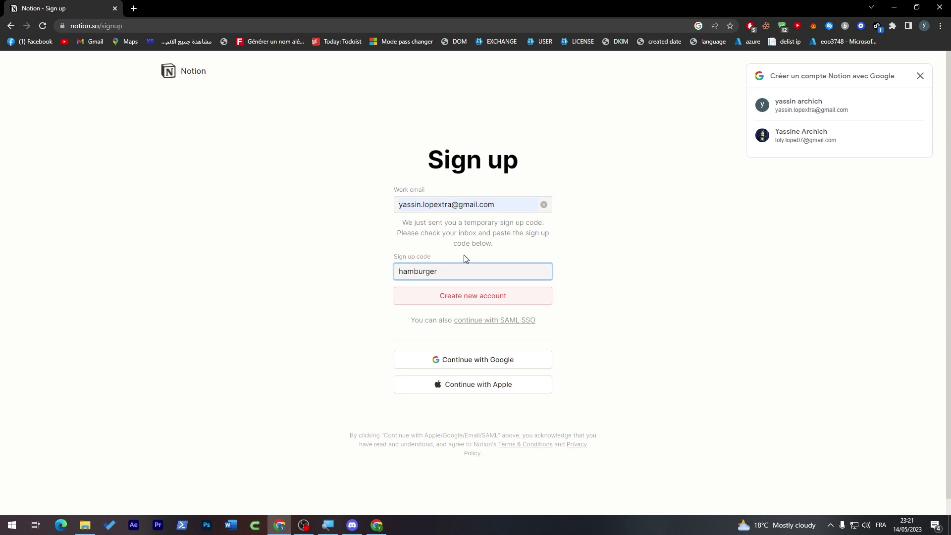
left_click(570, 257)
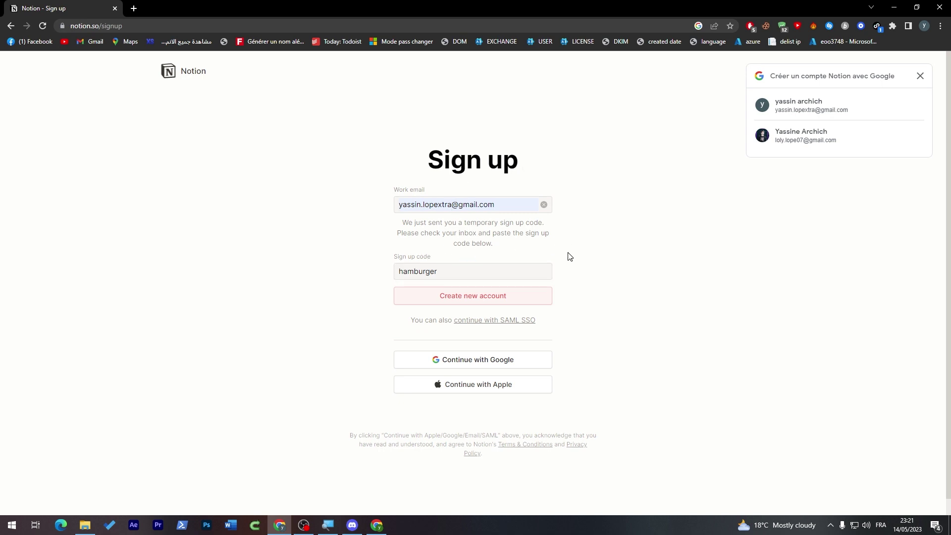
left_click(477, 369)
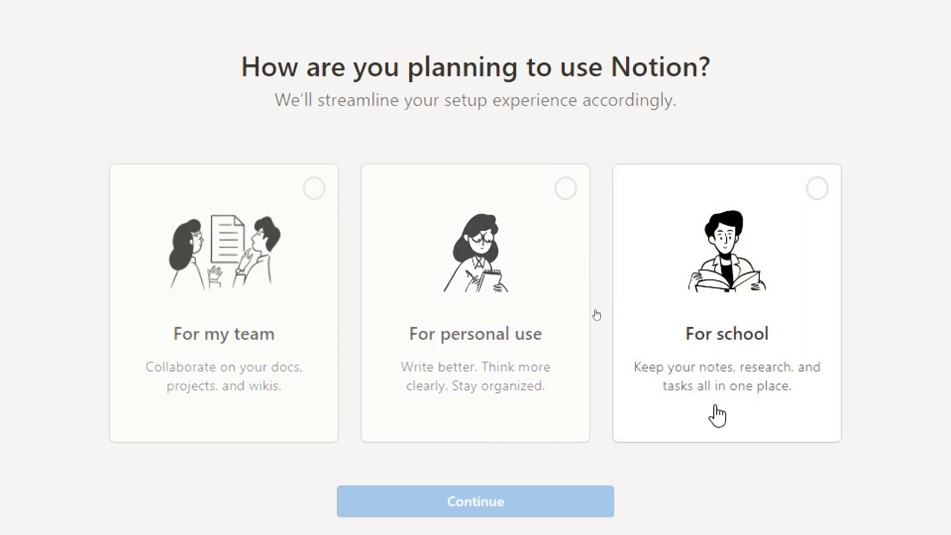
Choose For school use, continue into the new workspace, and dismiss the templates tip
left_click(745, 218)
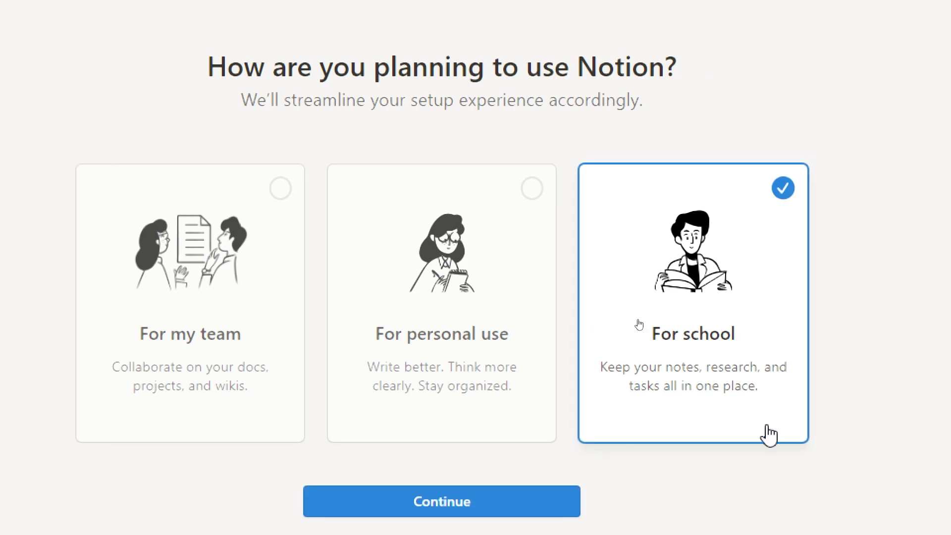
left_click(455, 452)
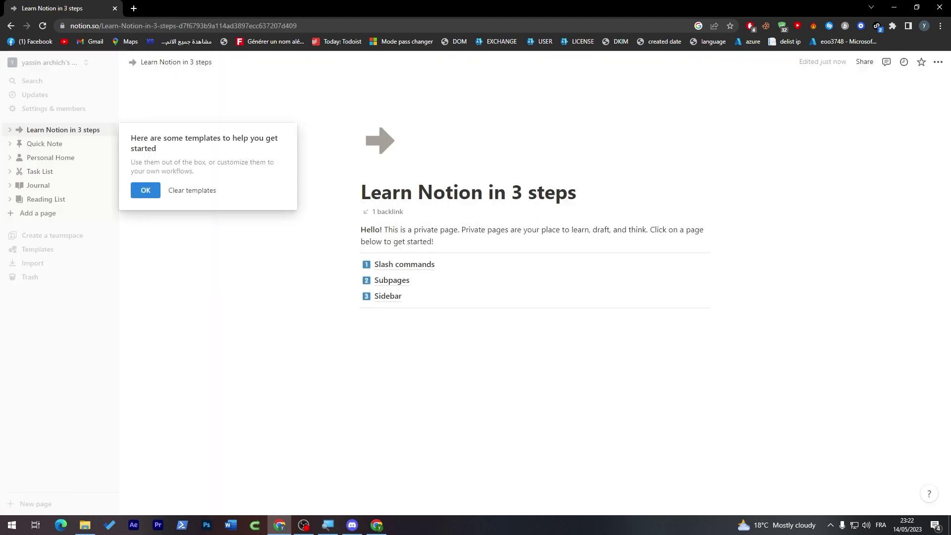
left_click(146, 190)
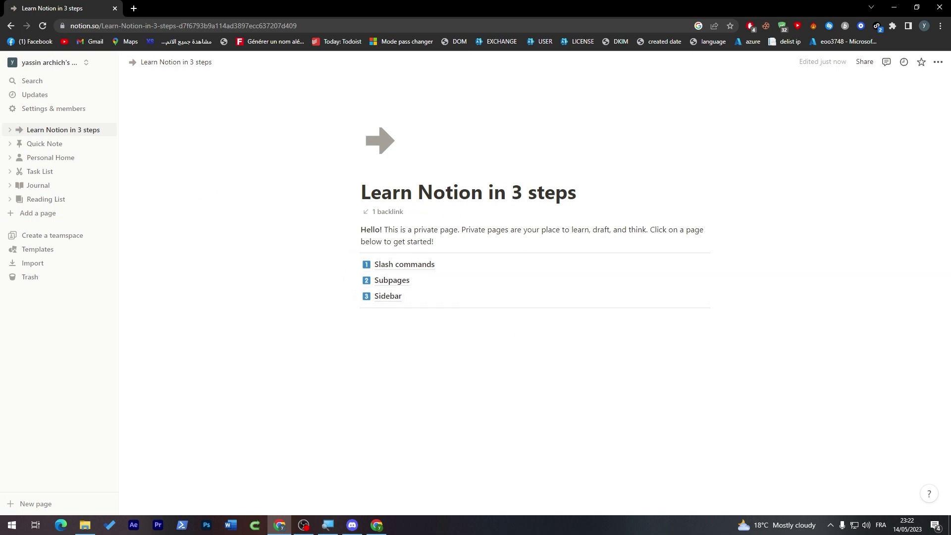
Open the Quick Note sample page and scroll through its content
left_click(37, 147)
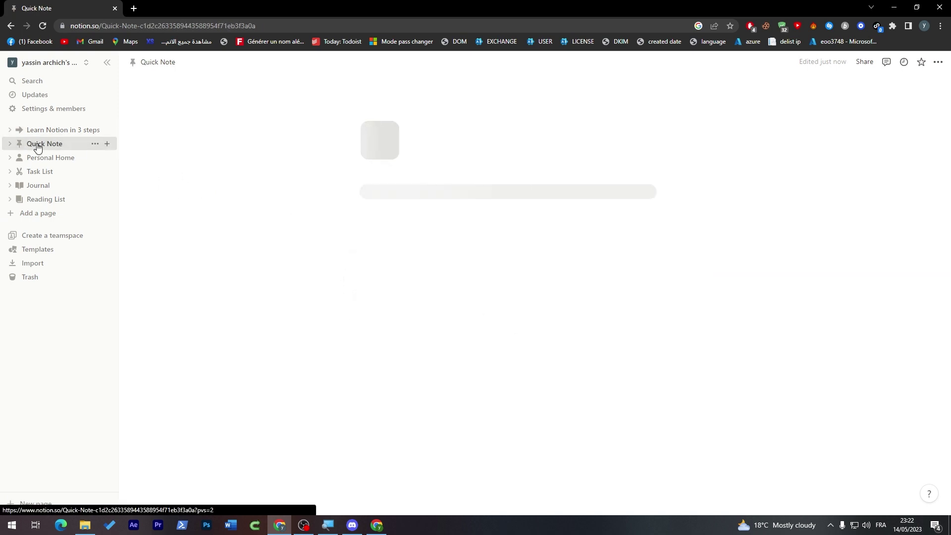
scroll(454, 253, "down", 4)
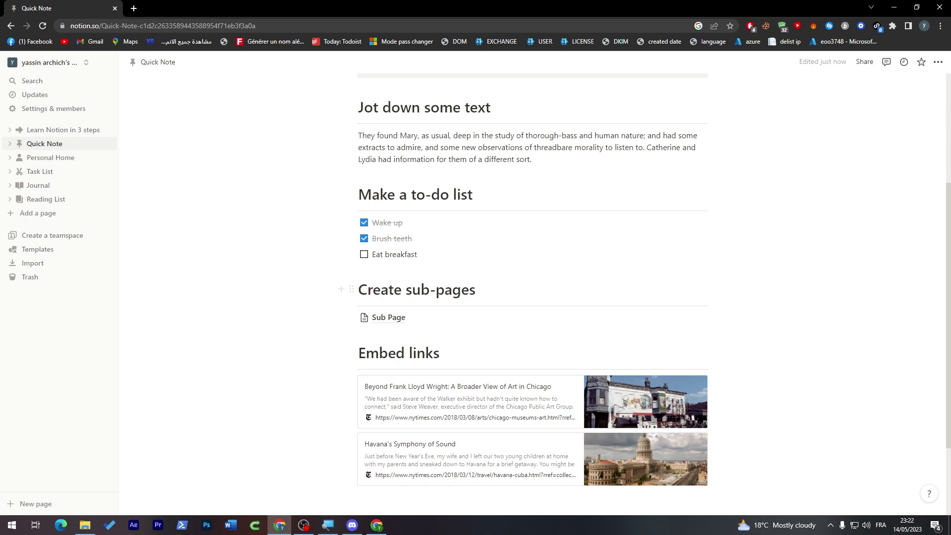
scroll(533, 277, "down", 2)
scroll(533, 278, "up", 5)
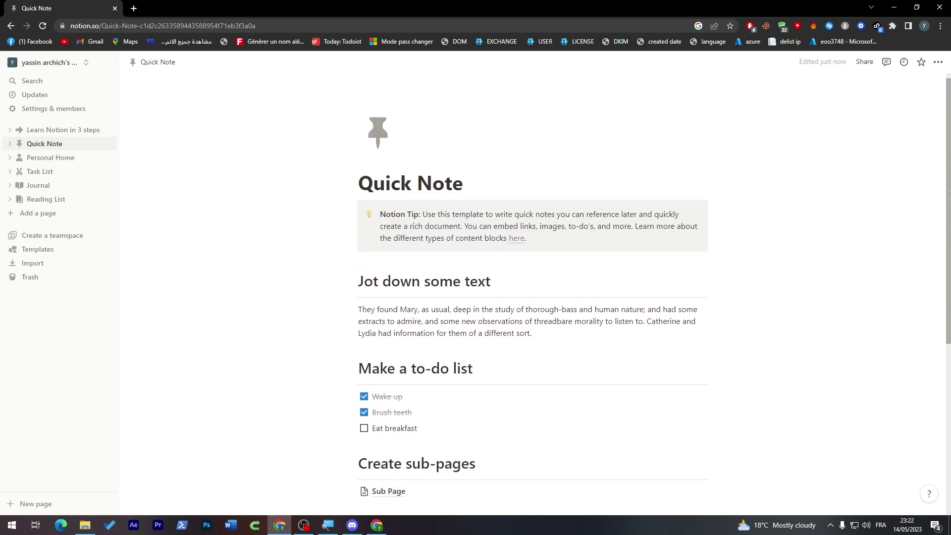
scroll(533, 297, "down", 2)
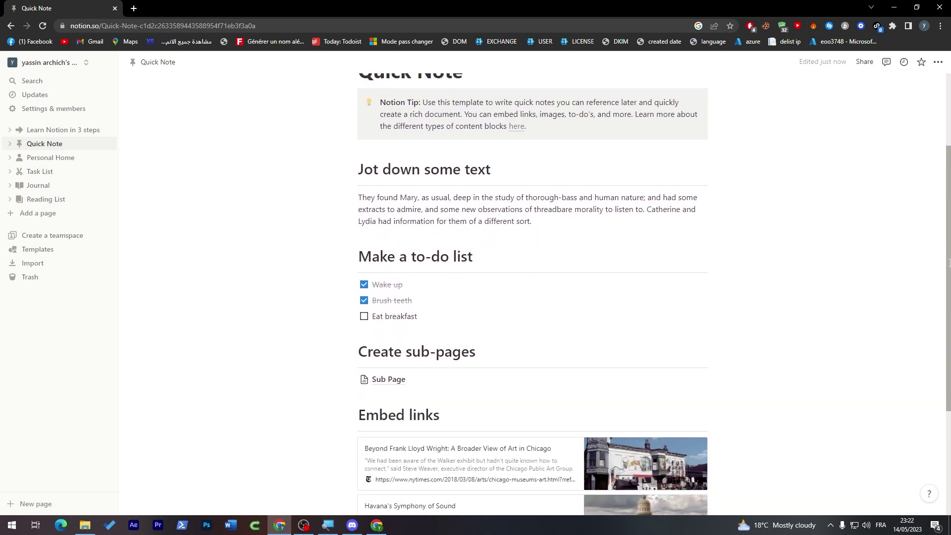
Browse the Personal Home page, then open the Task List board
left_click(50, 157)
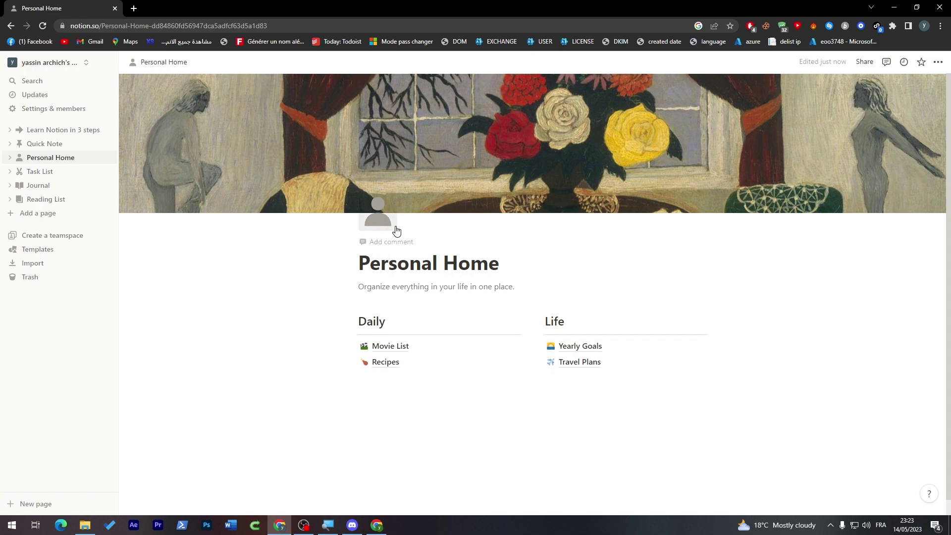
scroll(396, 231, "down", 1)
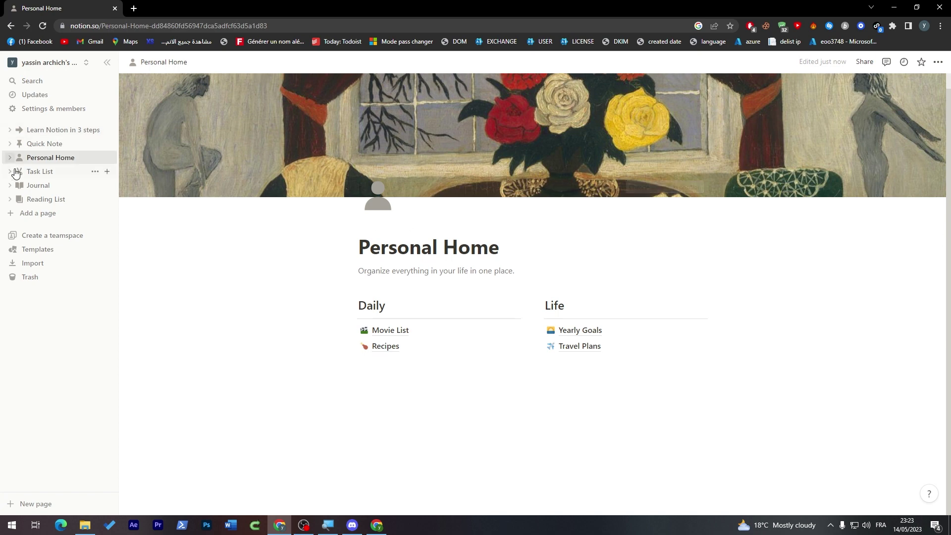
left_click(40, 172)
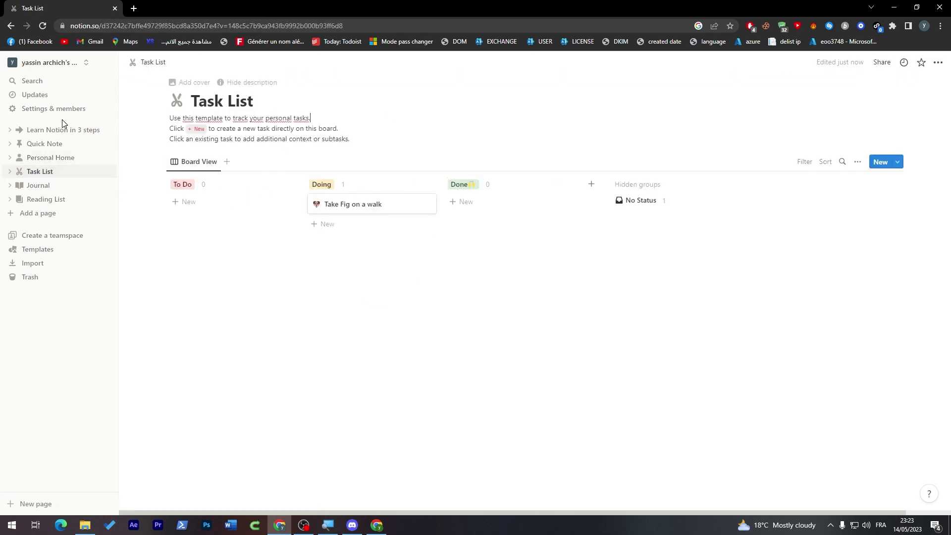
Add a new To Do task card named 'EXERCICE' to the Task List board
left_click(187, 203)
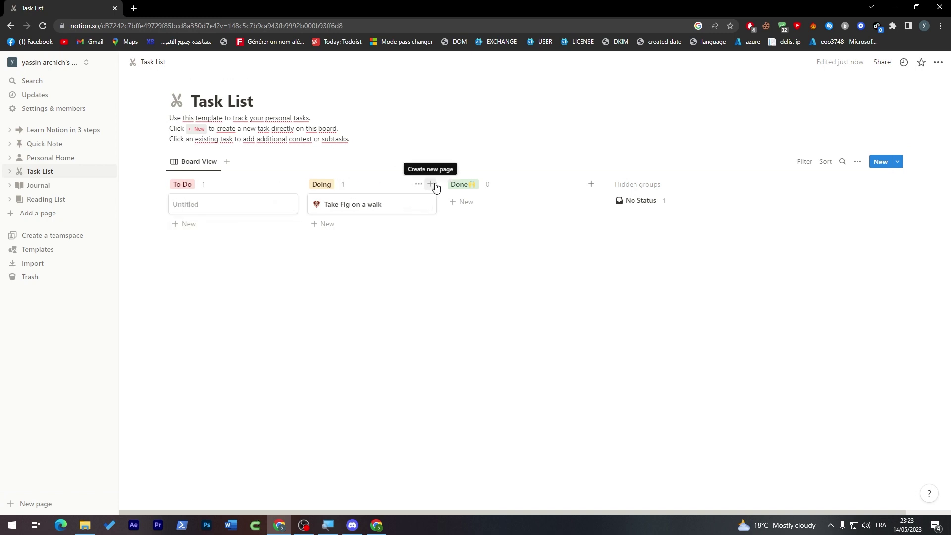
left_click(219, 209)
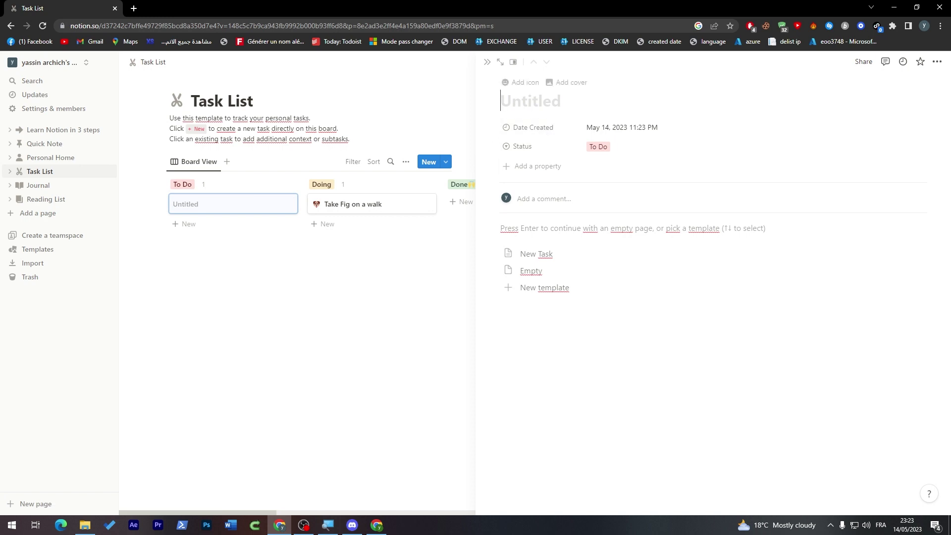
type("EX")
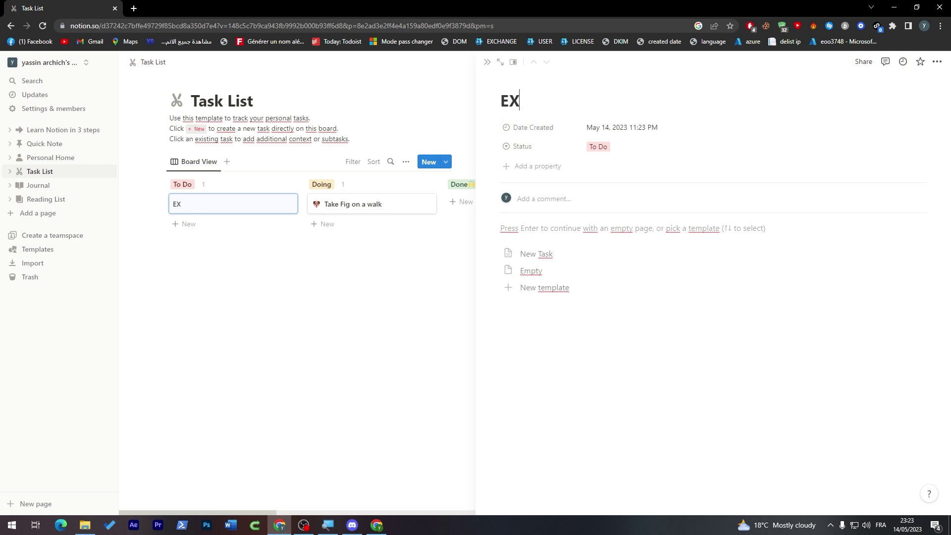
type("ERCICE")
left_click(342, 214)
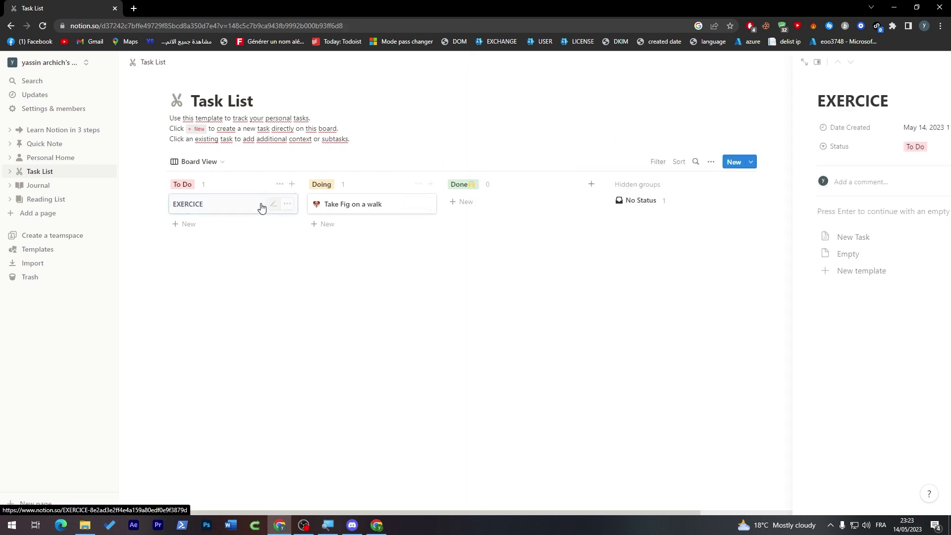
left_click_drag(261, 206, 238, 203)
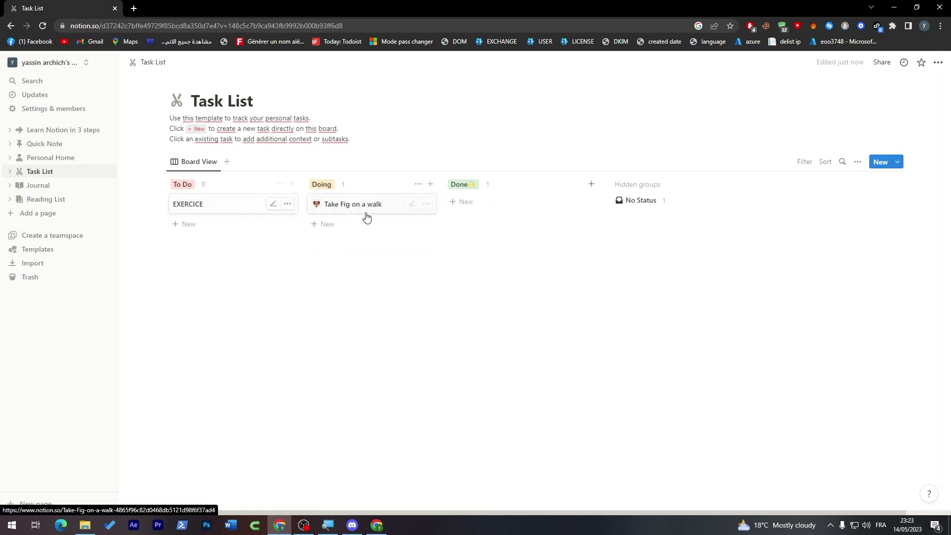
Delete the 'Take Fig on a walk' task and open the Journal page
left_click(426, 204)
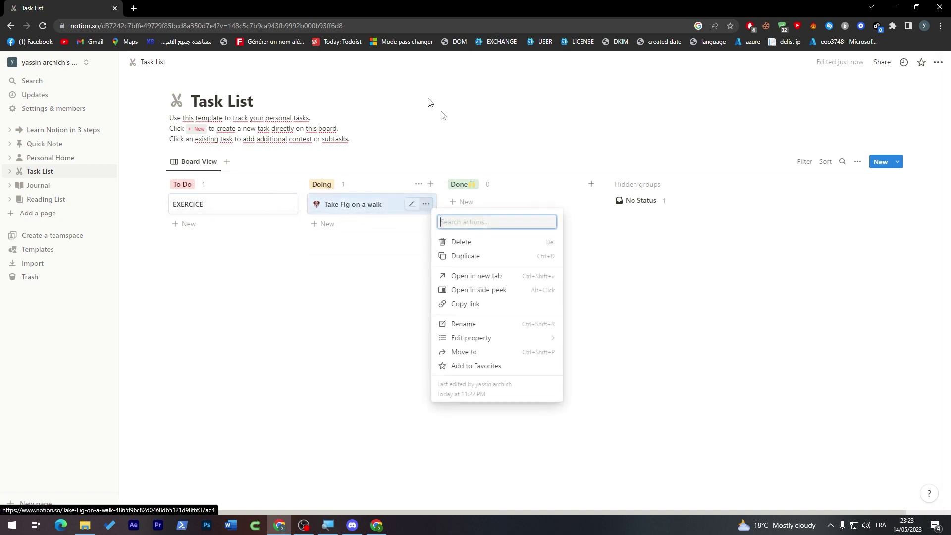
left_click(498, 241)
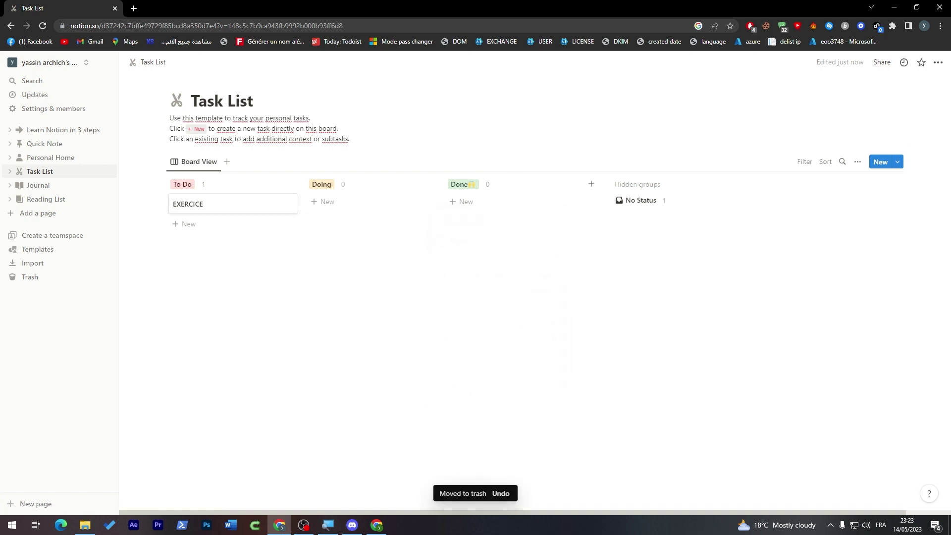
left_click(38, 186)
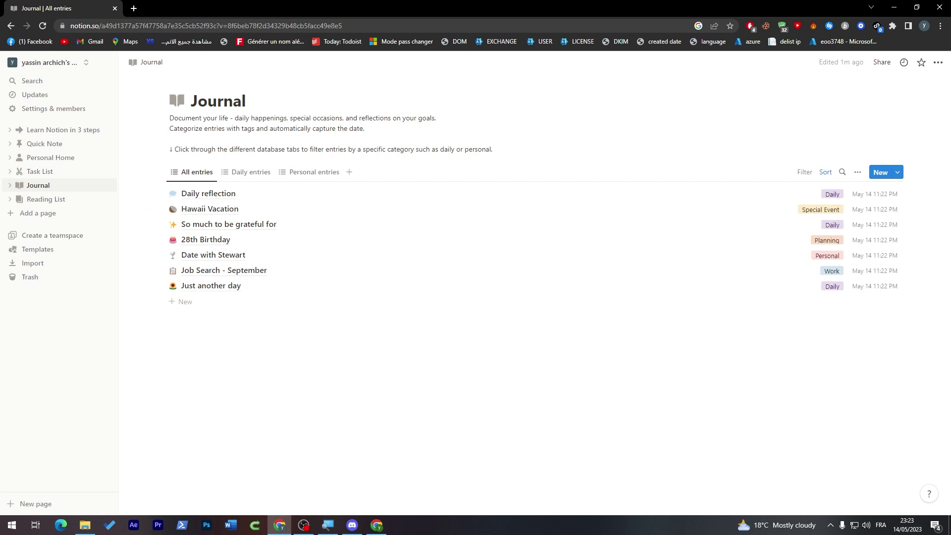
Open the Reading List page and leave the Brave New World name cell unchanged
left_click(52, 199)
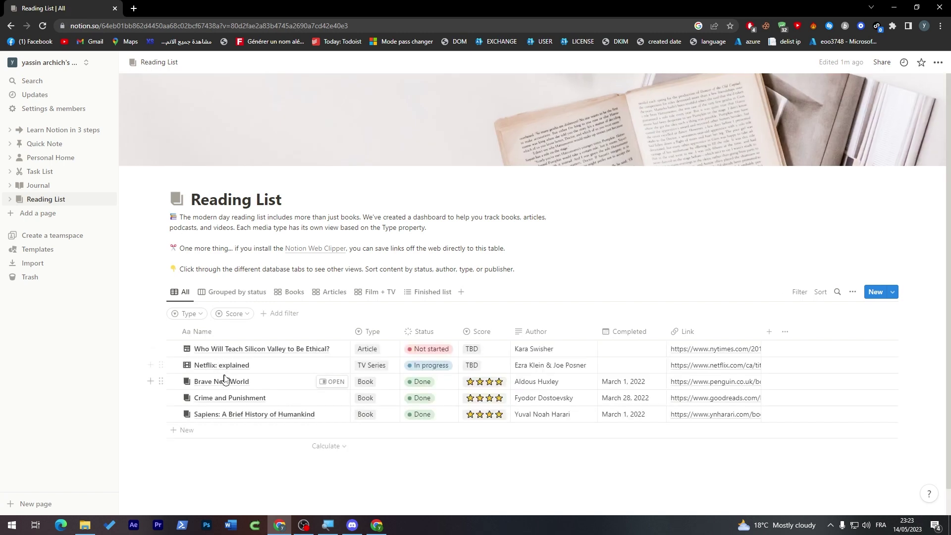
left_click(227, 381)
key("Escape")
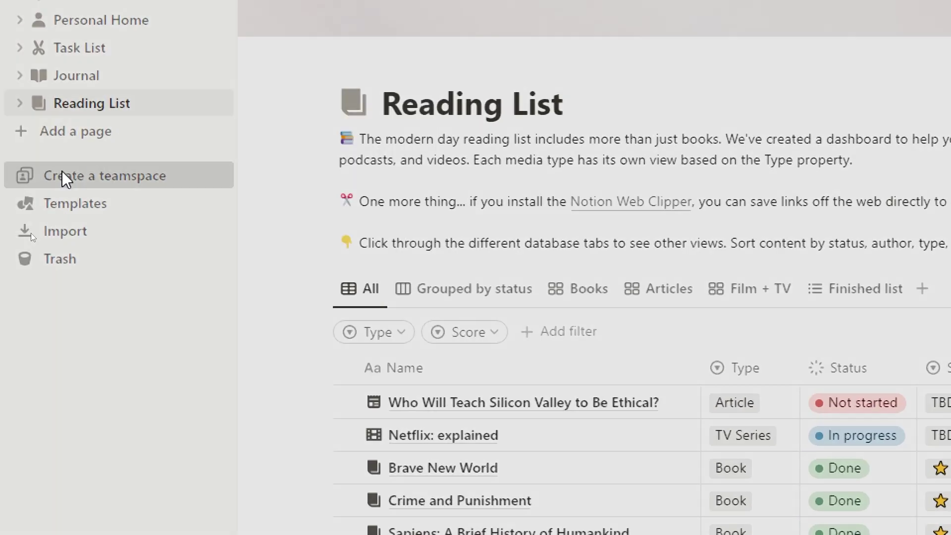
Close the Create a new teamspace dialog without creating a teamspace
left_click(62, 174)
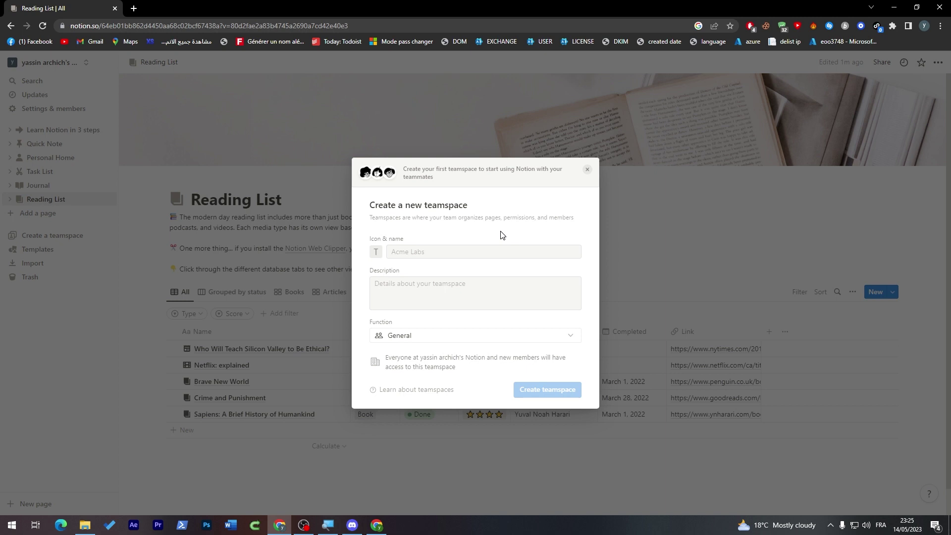
left_click(587, 170)
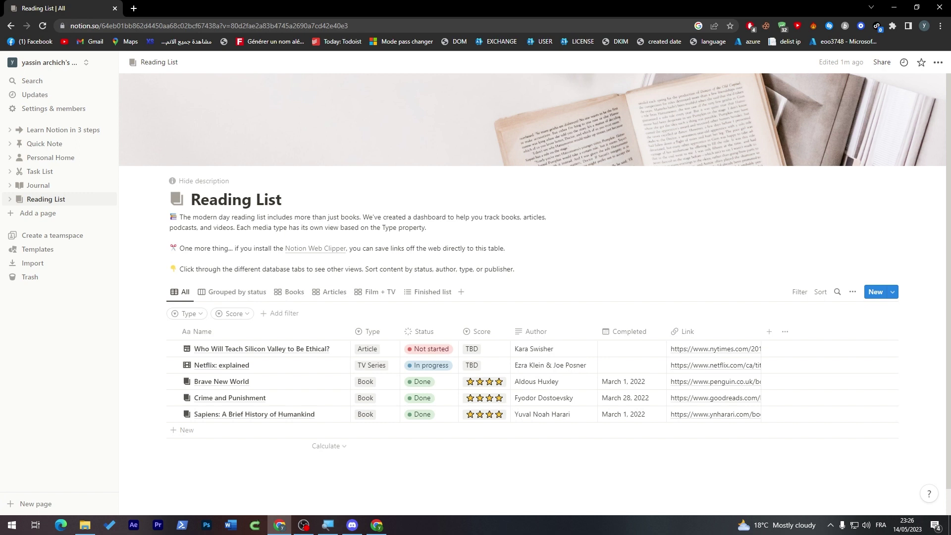
Load the Zapier website in a new browser tab
left_click(134, 8)
type("zap")
key("Return")
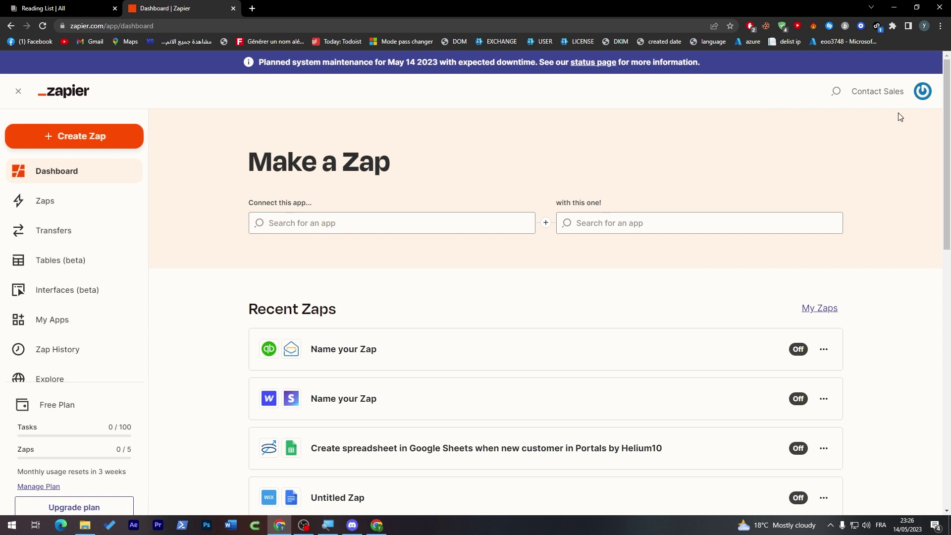
Log out of Zapier, sign back in, and enter 'notion' as the first app
left_click(923, 91)
left_click(833, 161)
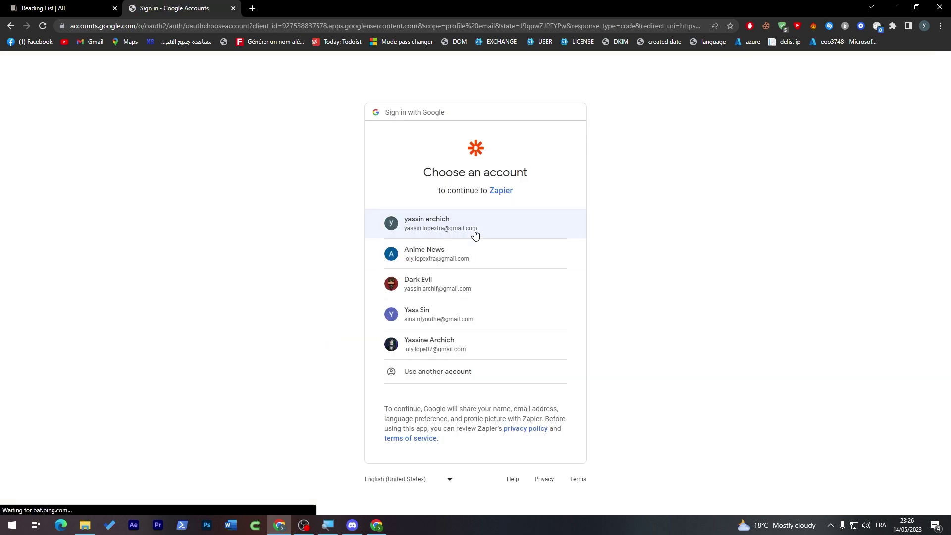
left_click(474, 234)
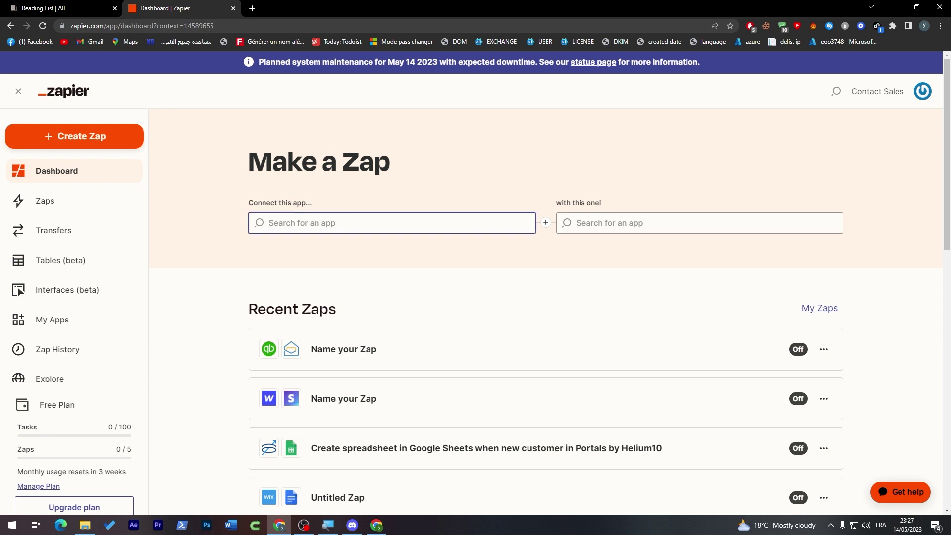
type("notion")
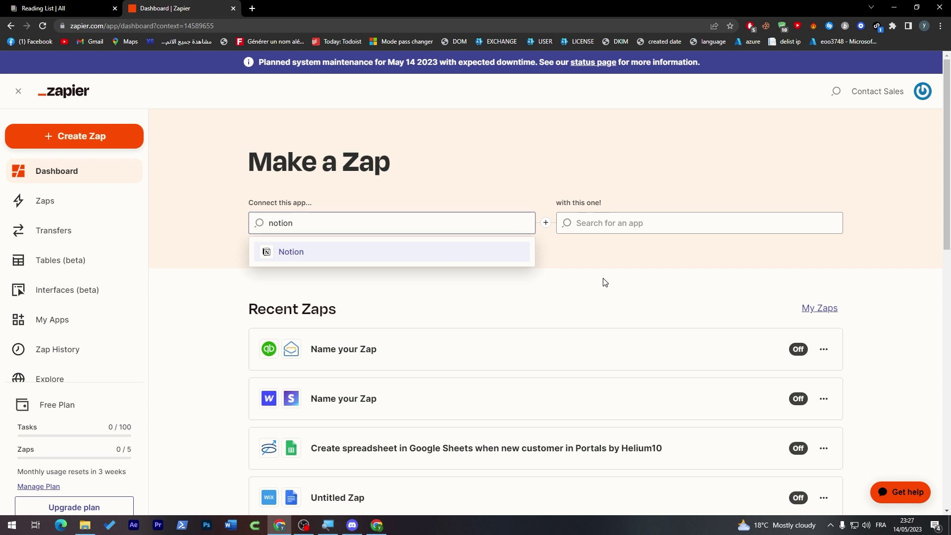
Set Notion as the starting app in Make a Zap
left_click(603, 281)
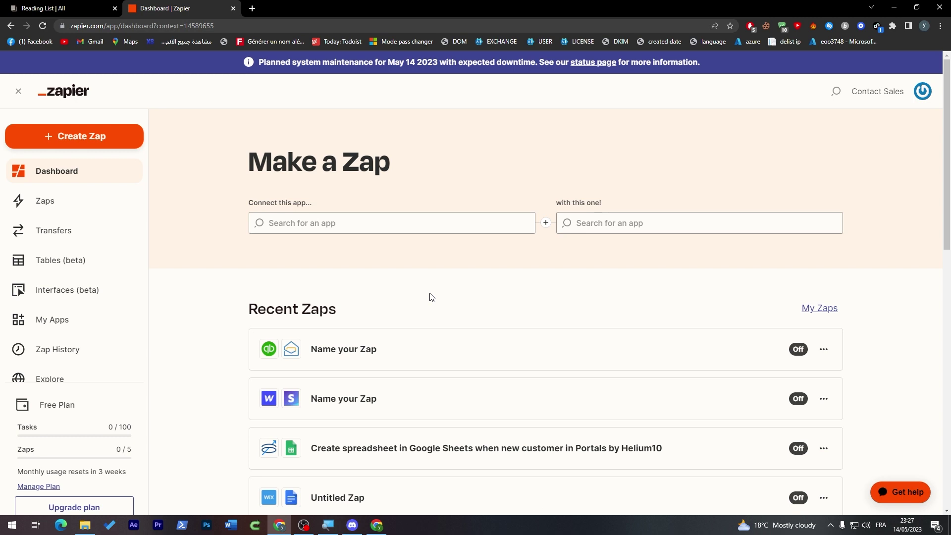
left_click(396, 223)
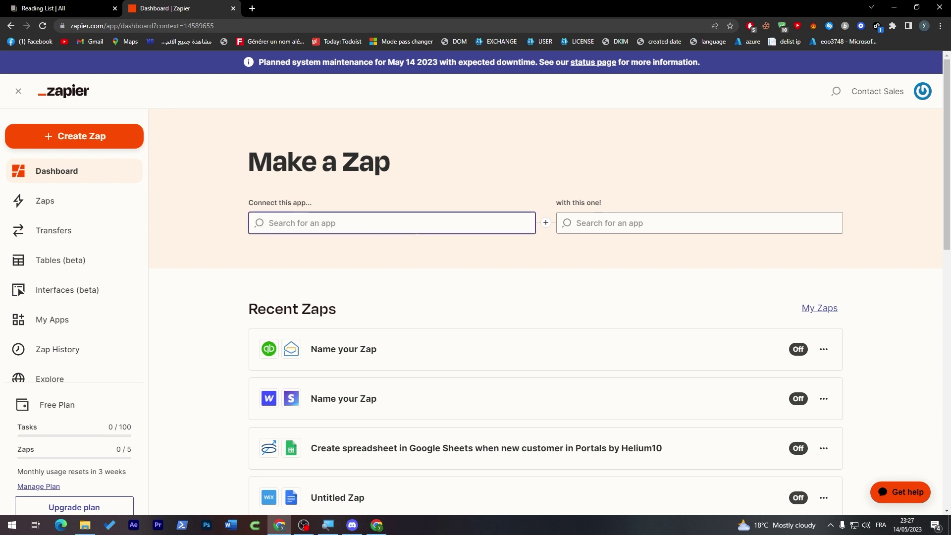
type("notion")
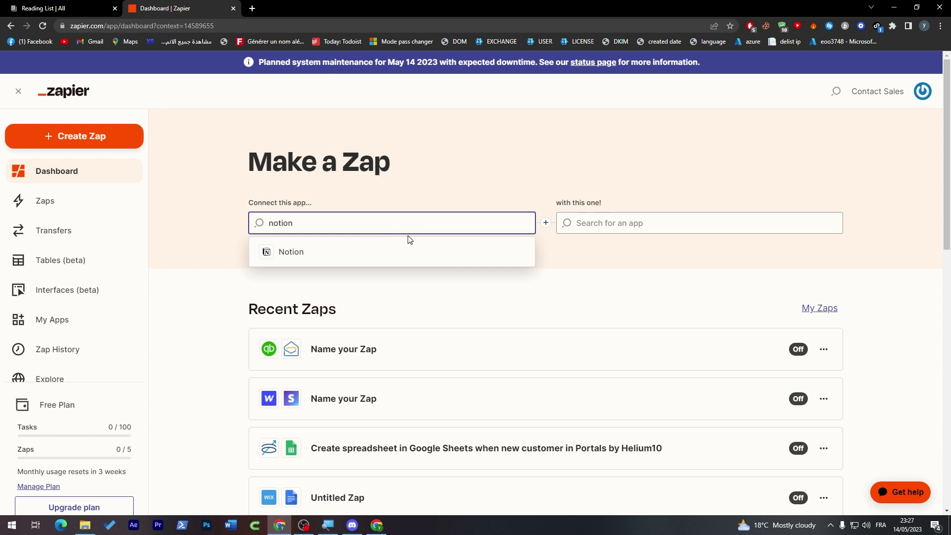
left_click(395, 253)
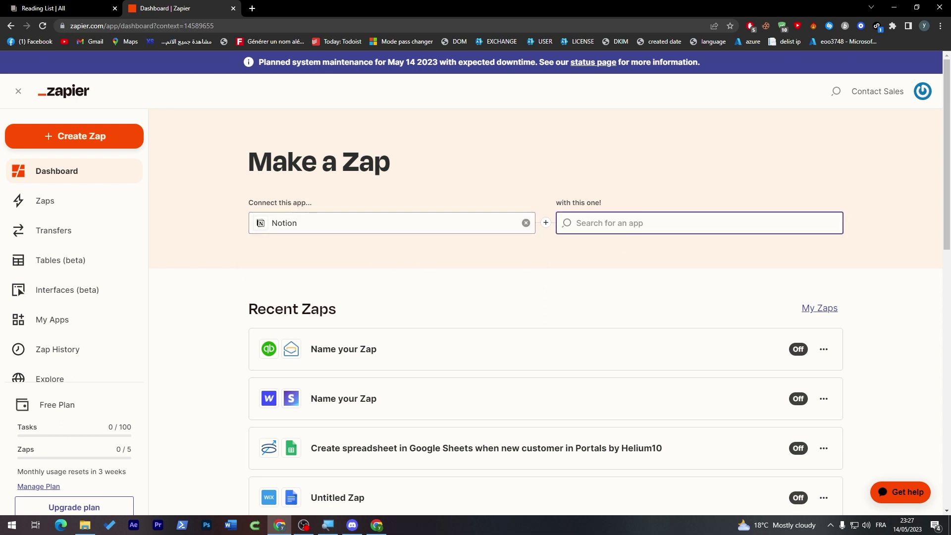
Try a search in the second app box, then clear and abandon it
type("d")
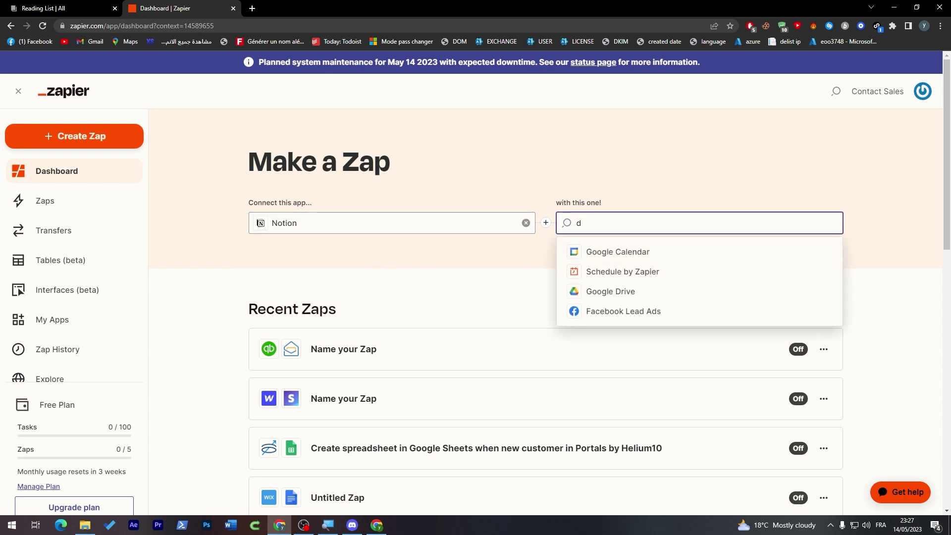
key("BackSpace")
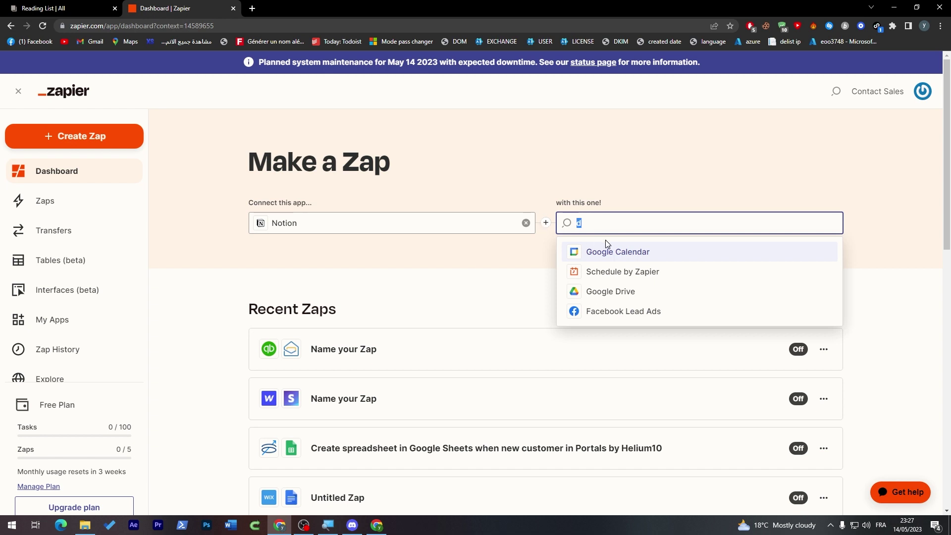
type("A")
key("ctrl+a")
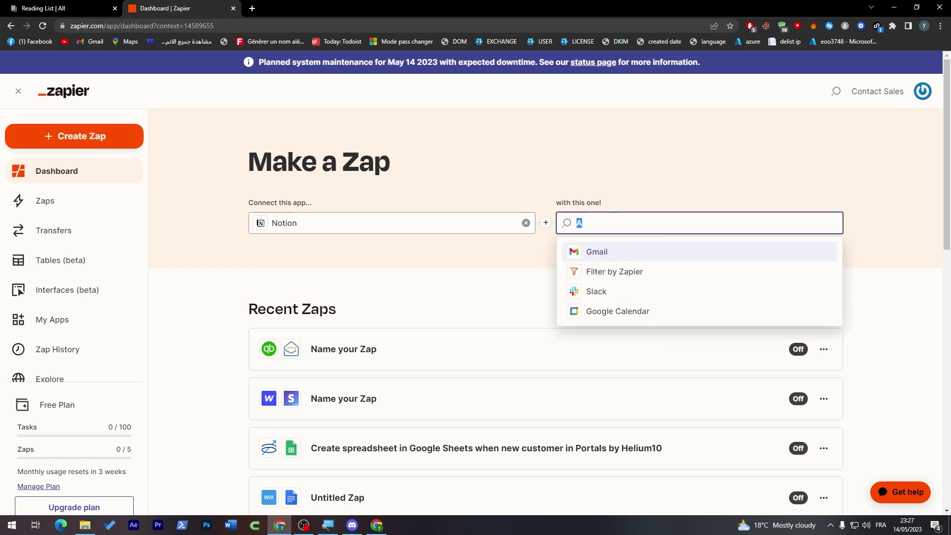
type("B")
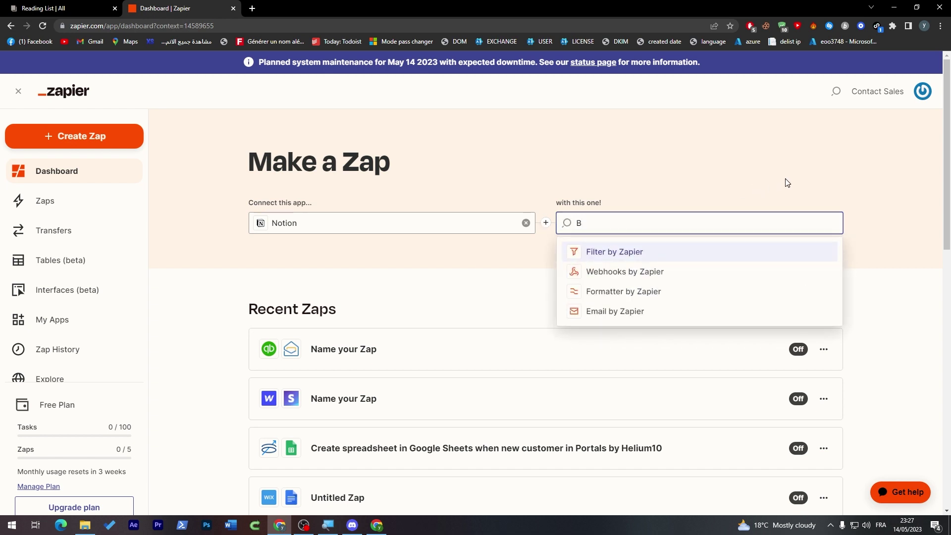
left_click(690, 238)
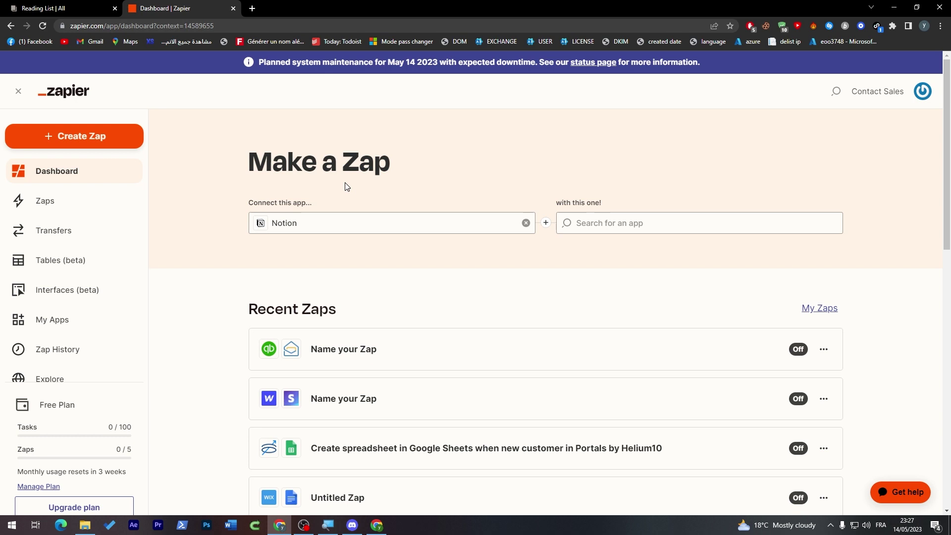
Scroll the dashboard and open Zapier's Plans and pricing page
scroll(947, 193, "down", 2)
scroll(946, 193, "up", 1)
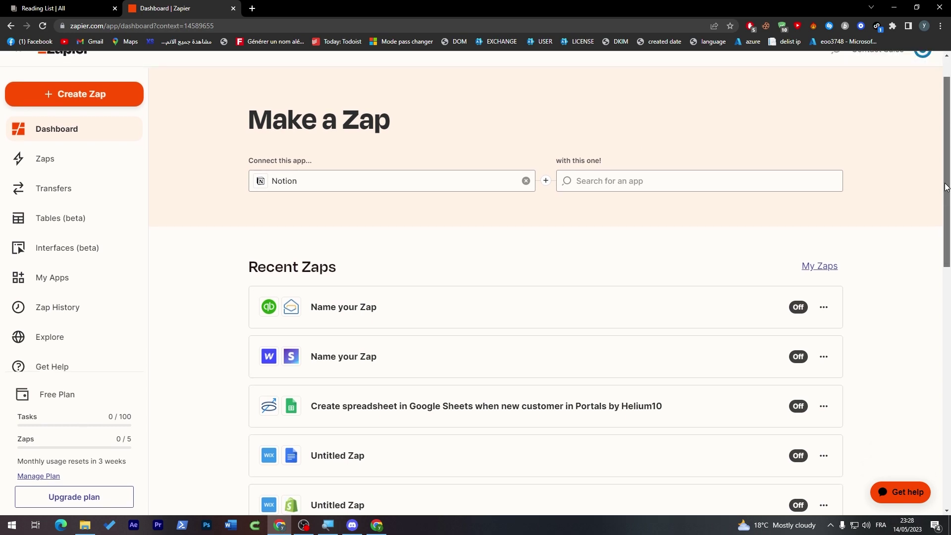
scroll(920, 219, "down", 2)
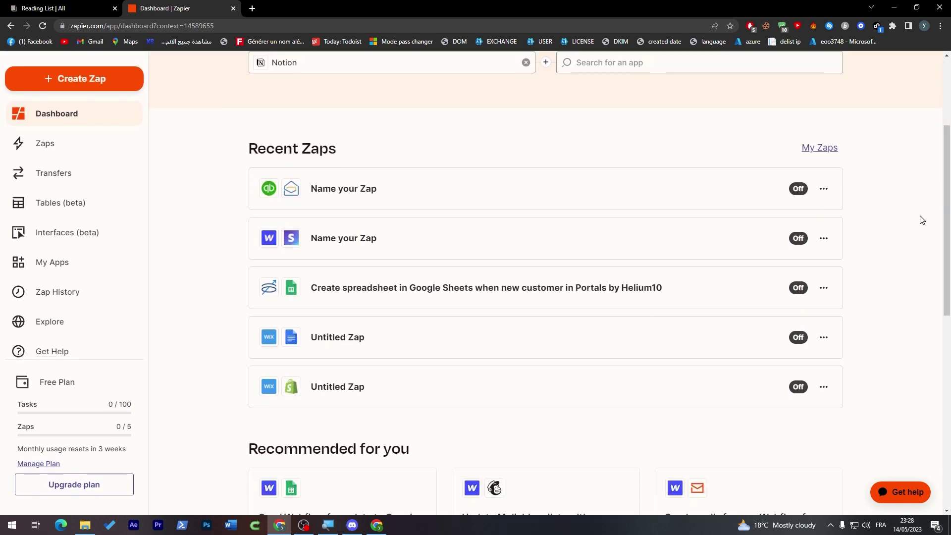
left_click(88, 484)
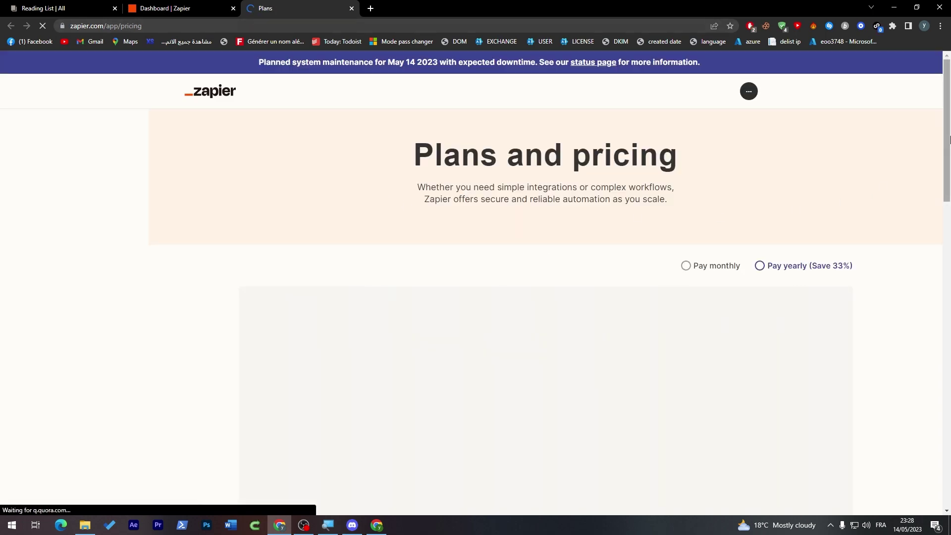
Review the yearly plan prices from $0 Free to $799 Company, then return to the Dashboard tab
scroll(945, 188, "down", 4)
scroll(457, 170, "down", 3)
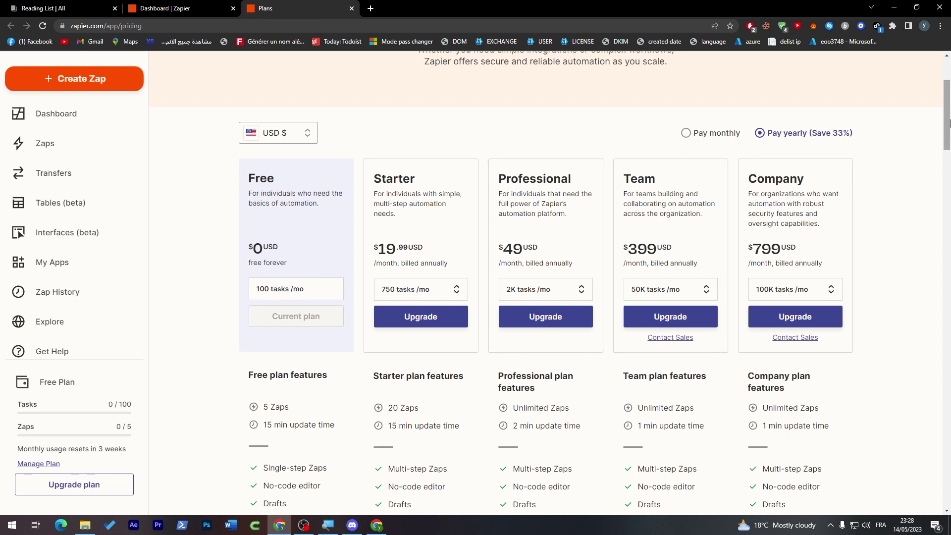
mouse_move(948, 114)
left_mouse_down()
mouse_move(948, 128)
mouse_move(948, 114)
left_mouse_up()
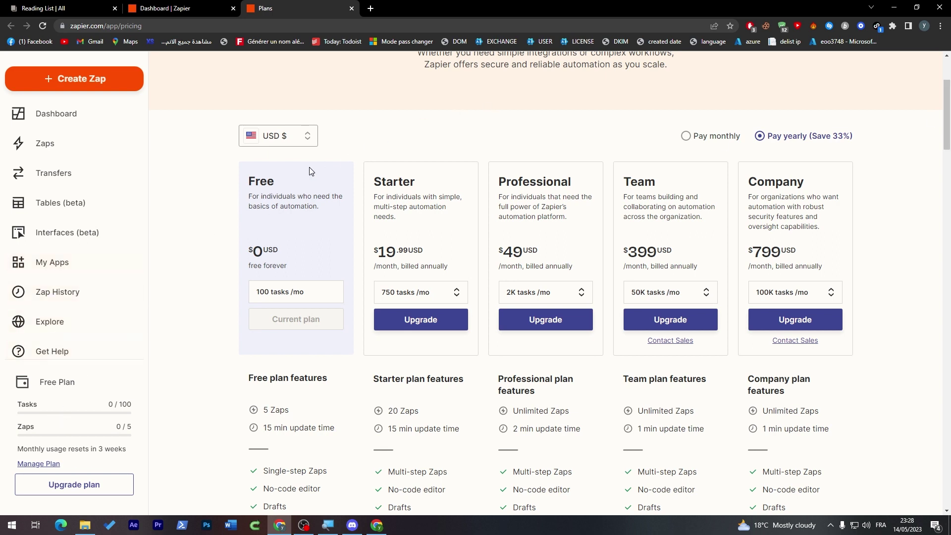
left_click_drag(498, 181, 537, 177)
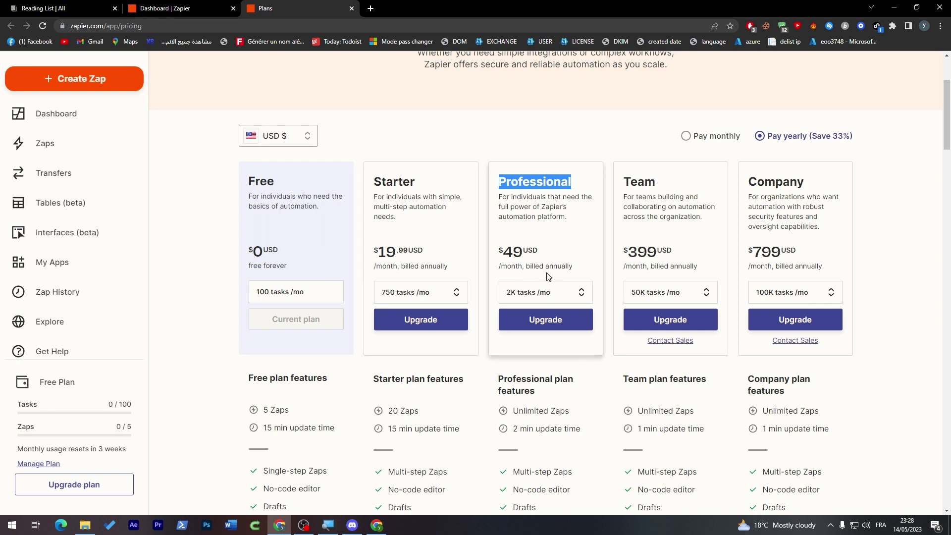
left_click(191, 8)
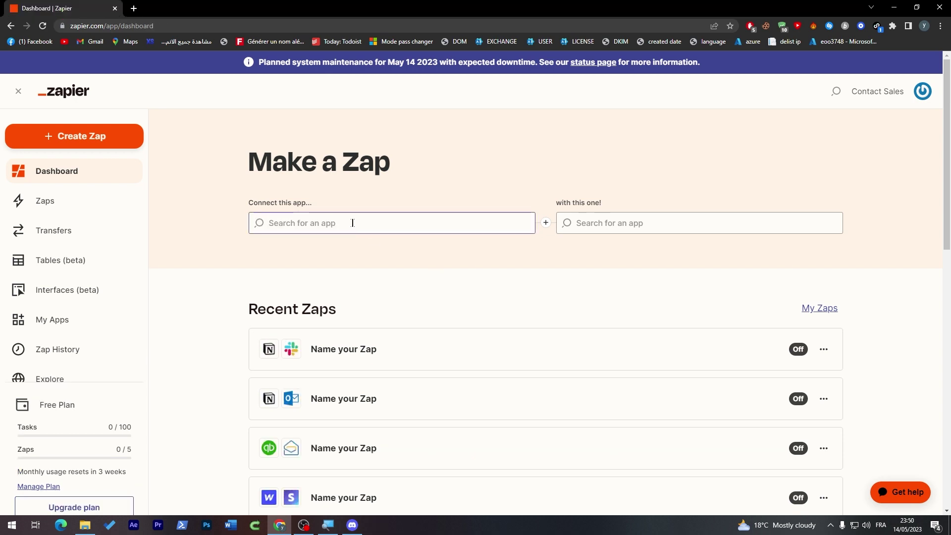
Pair Notion as the starting app with GitHub as the app to connect
left_click(353, 223)
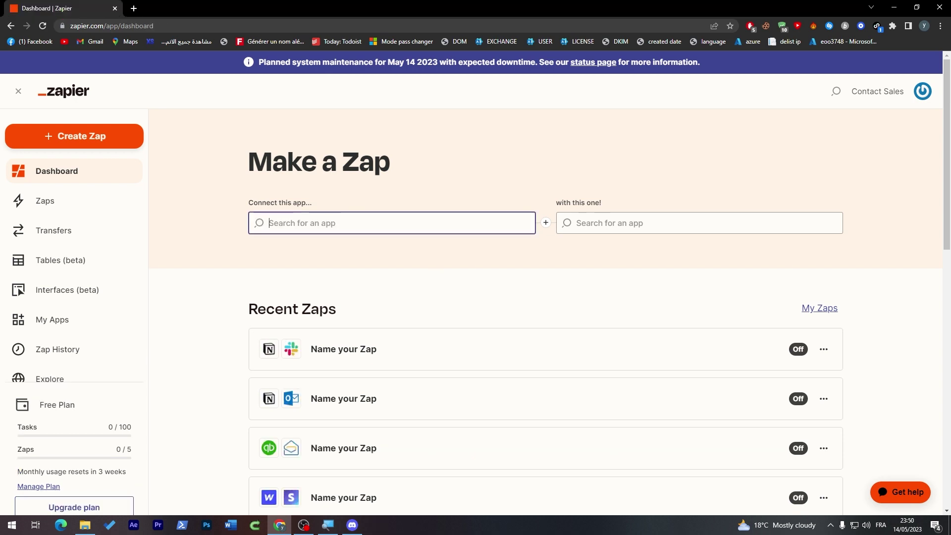
type("Notion")
left_click(313, 259)
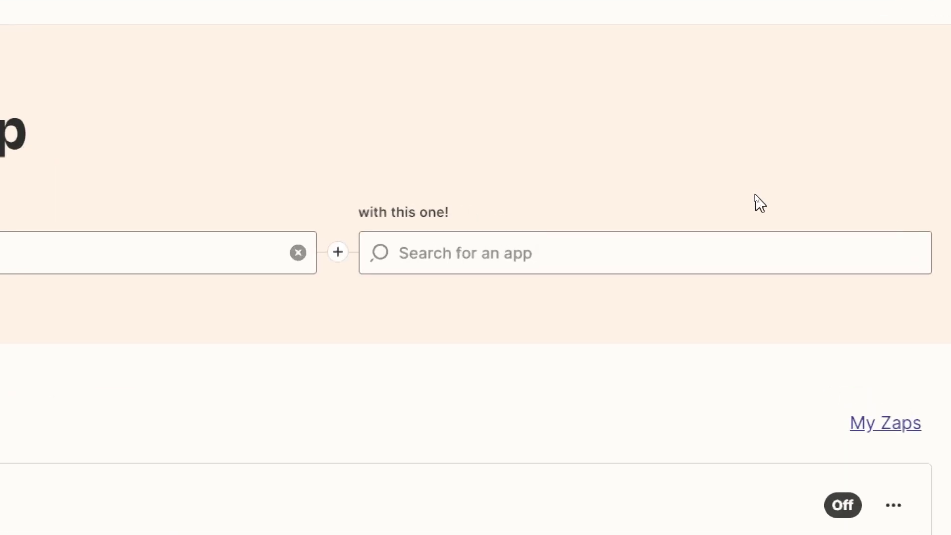
left_click(703, 229)
type("git")
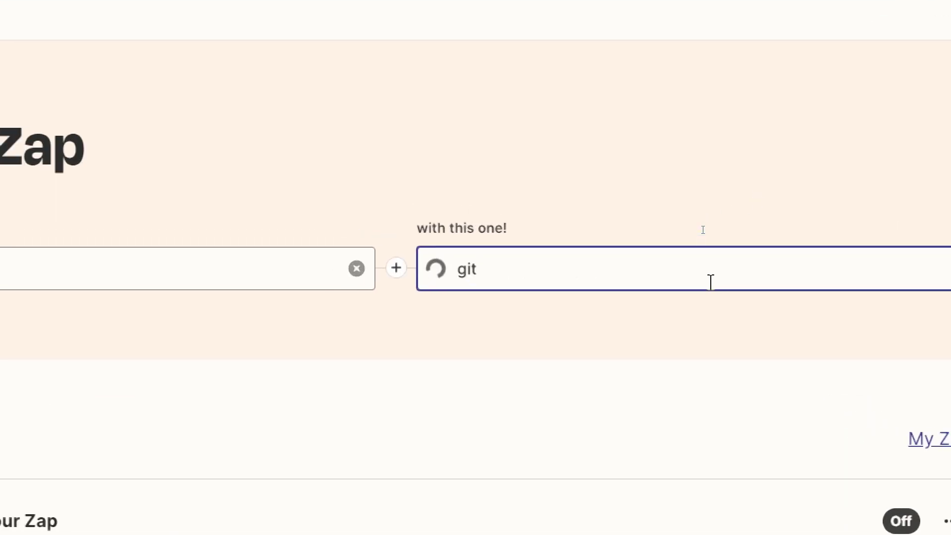
left_click(500, 335)
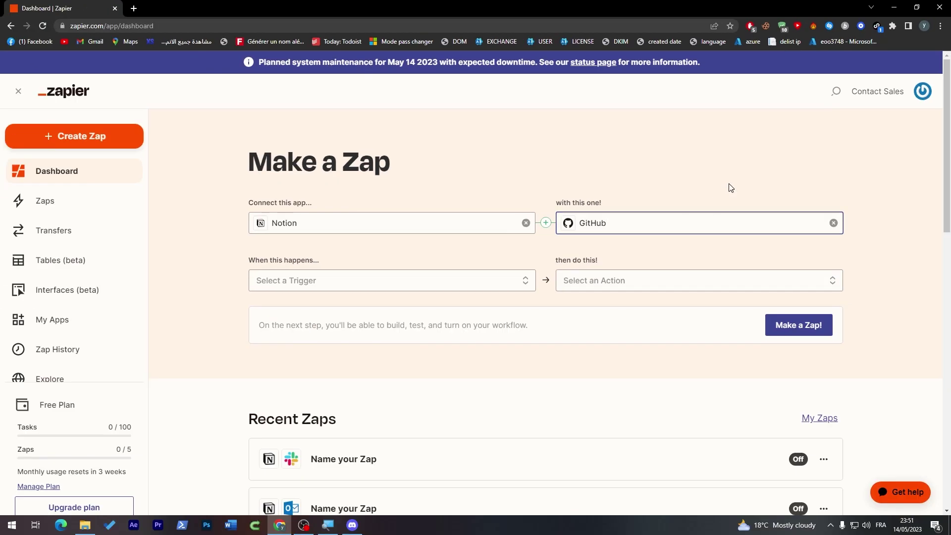
Make New Database Item the Notion trigger and bring up the GitHub actions list
scroll(935, 291, "down", 5)
scroll(935, 290, "down", 9)
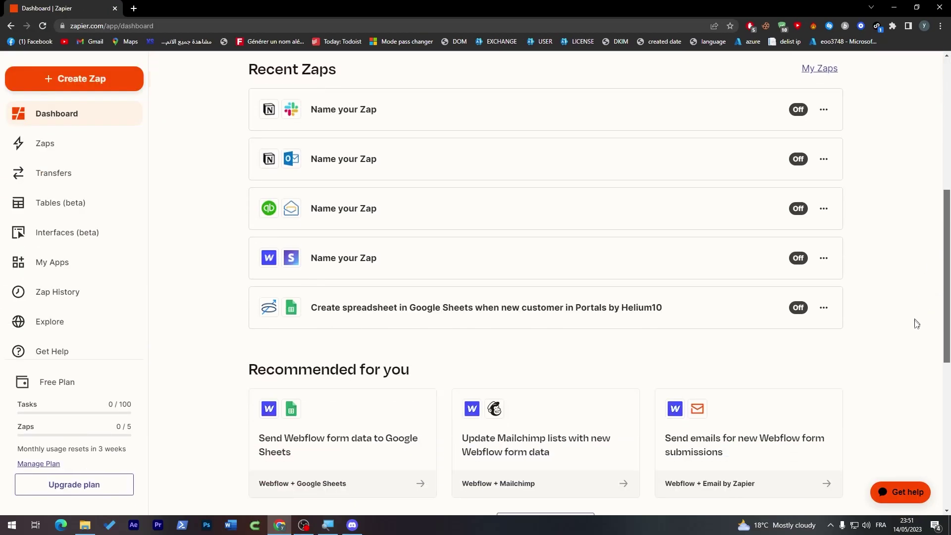
scroll(914, 346, "up", 15)
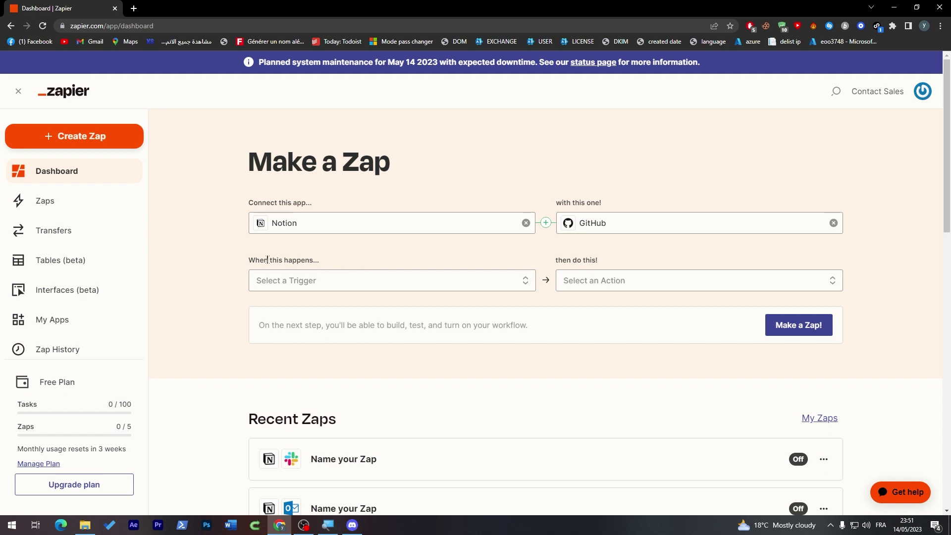
left_click(293, 280)
left_click(294, 312)
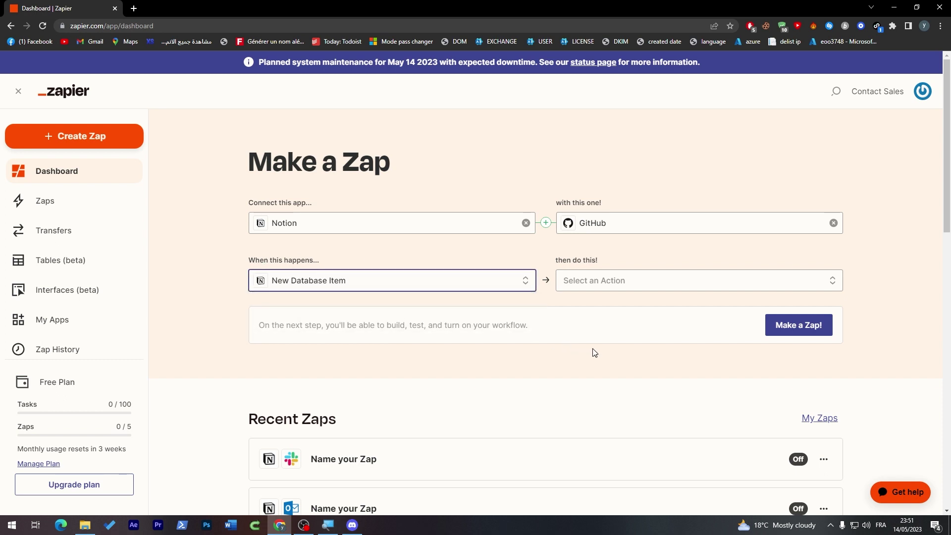
left_click(599, 286)
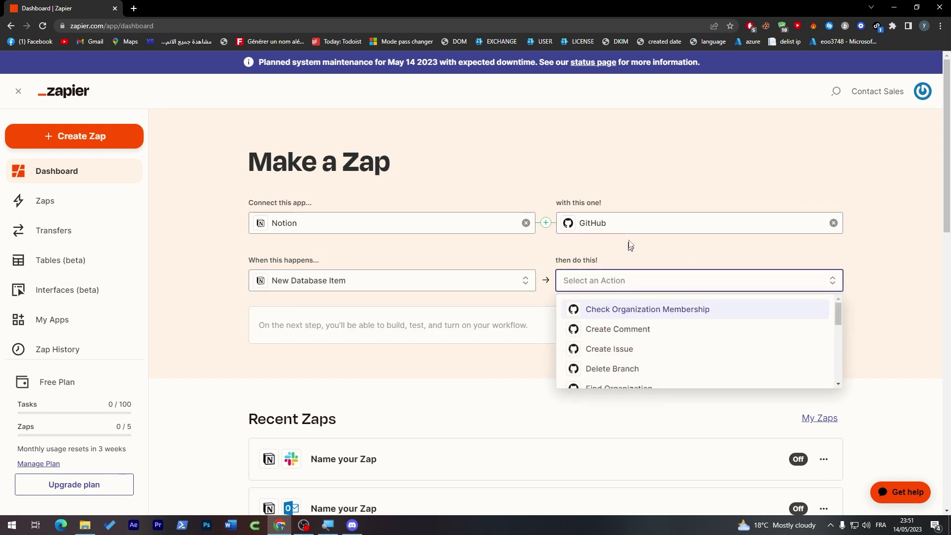
Swap the apps so GitHub is first and Notion is second
left_click(834, 222)
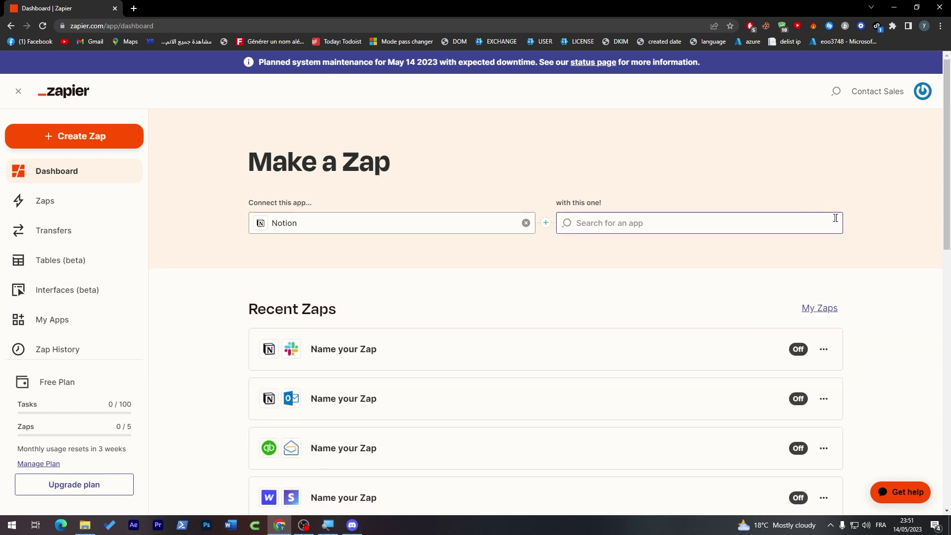
left_click(527, 223)
left_click(408, 219)
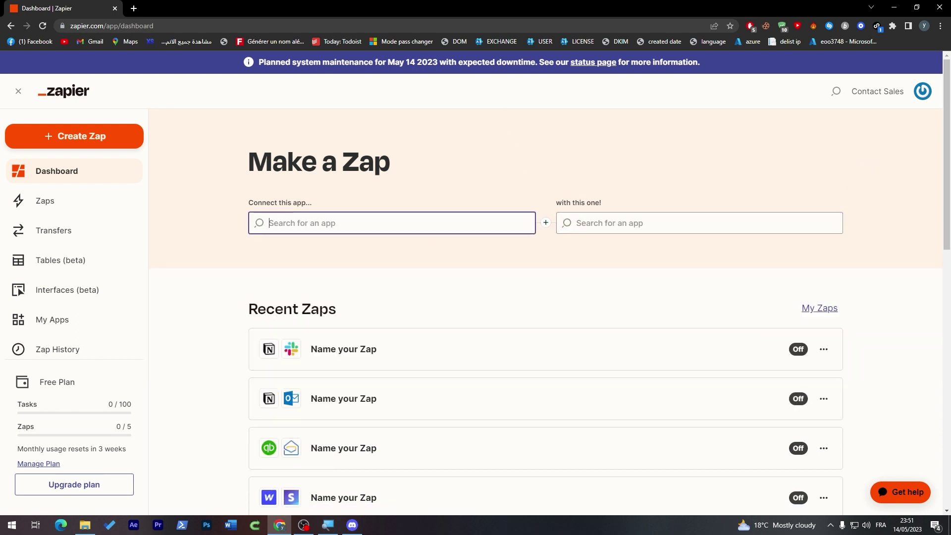
type("github")
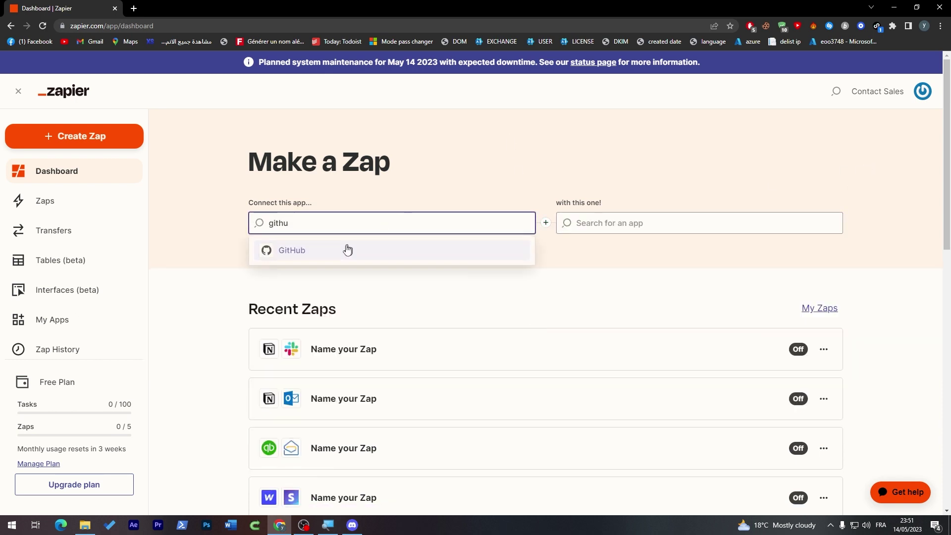
left_click(346, 248)
type("n")
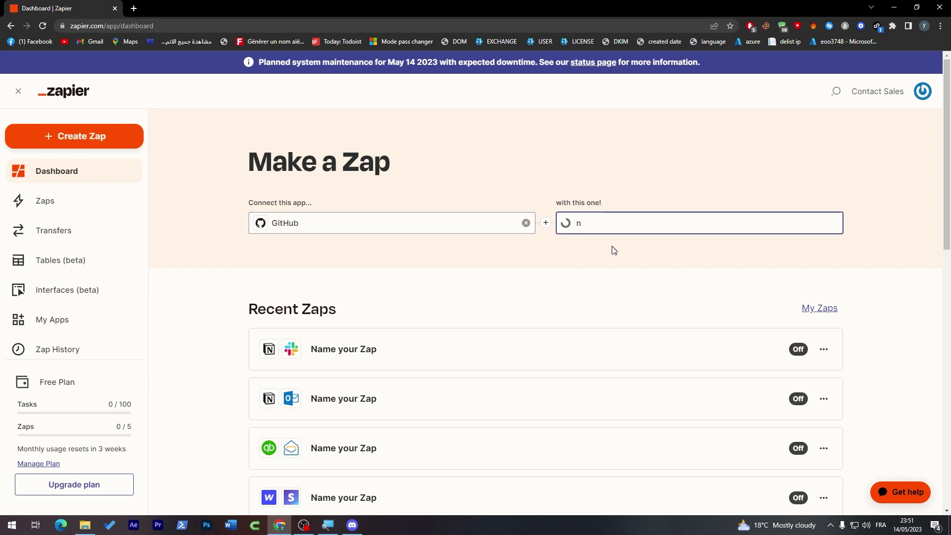
left_click(600, 270)
Browse the Notion actions list, then clear both app slots
left_click(610, 281)
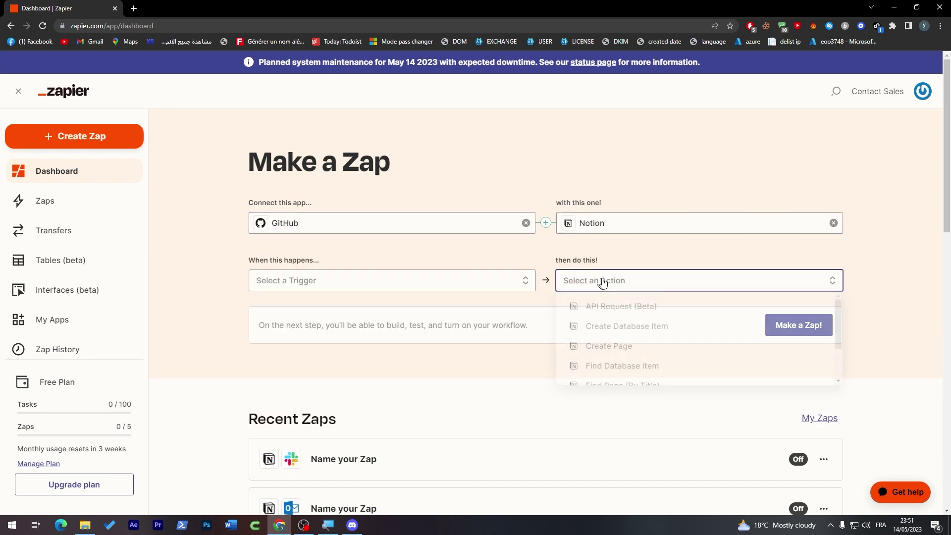
scroll(835, 353, "up", 3)
scroll(834, 341, "down", 3)
scroll(833, 340, "up", 3)
left_click(550, 220)
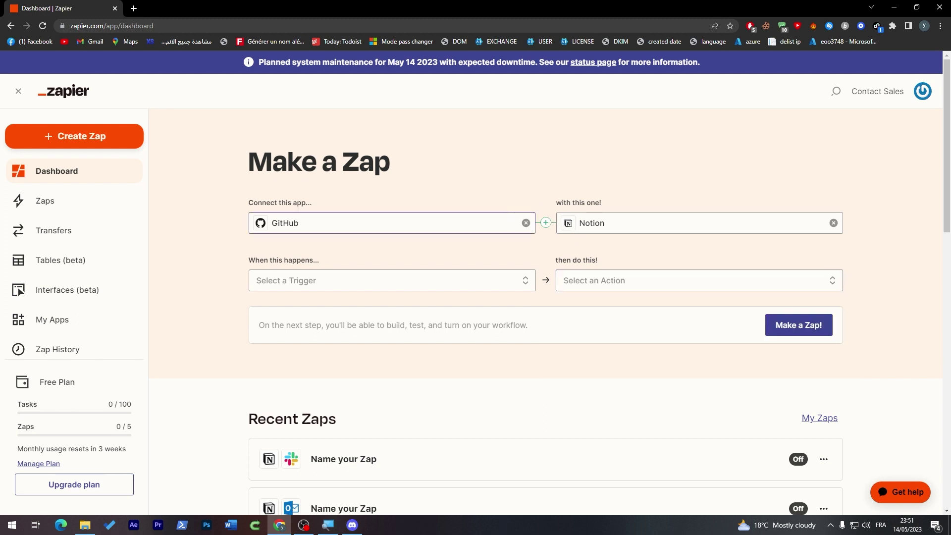
left_click(527, 223)
left_click(834, 223)
Choose Notion as the first app and GitHub as the second
left_click(369, 223)
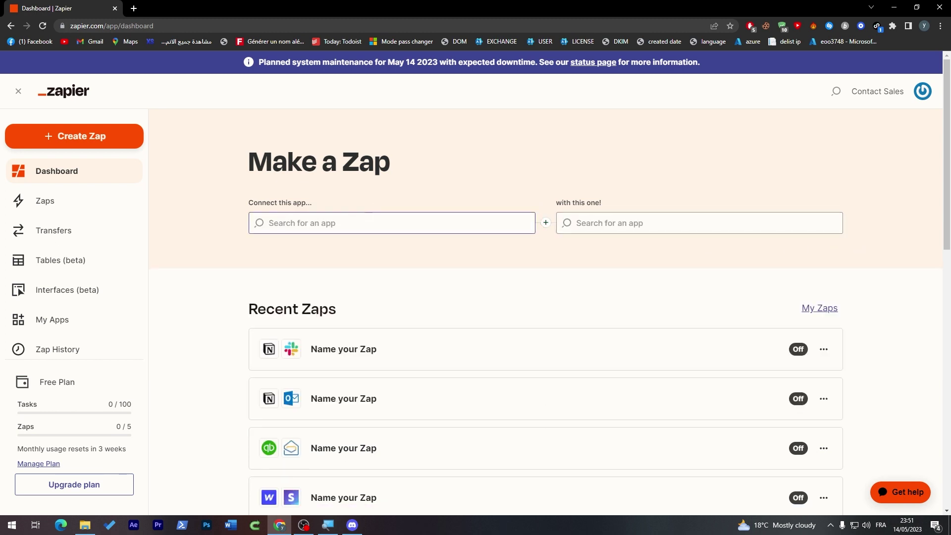
type("notion")
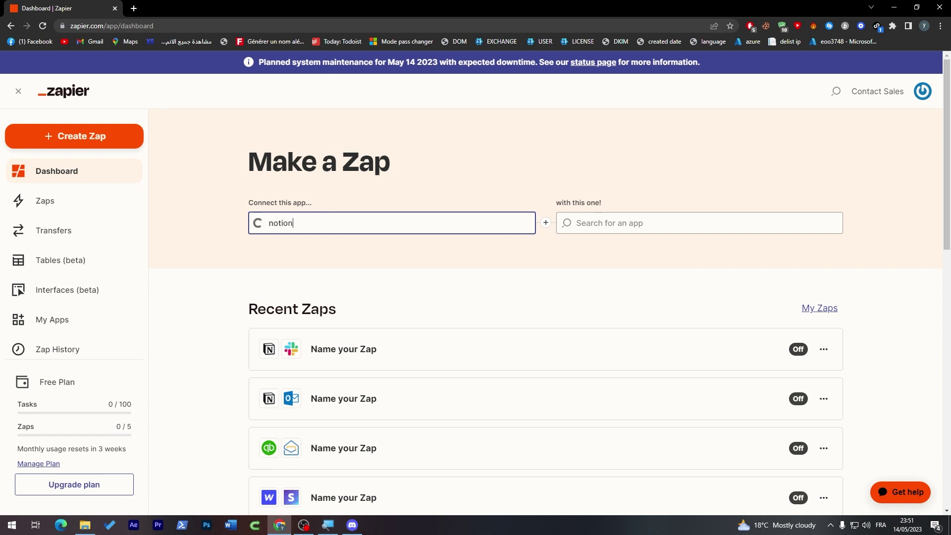
left_click(347, 250)
left_click(619, 224)
type("g")
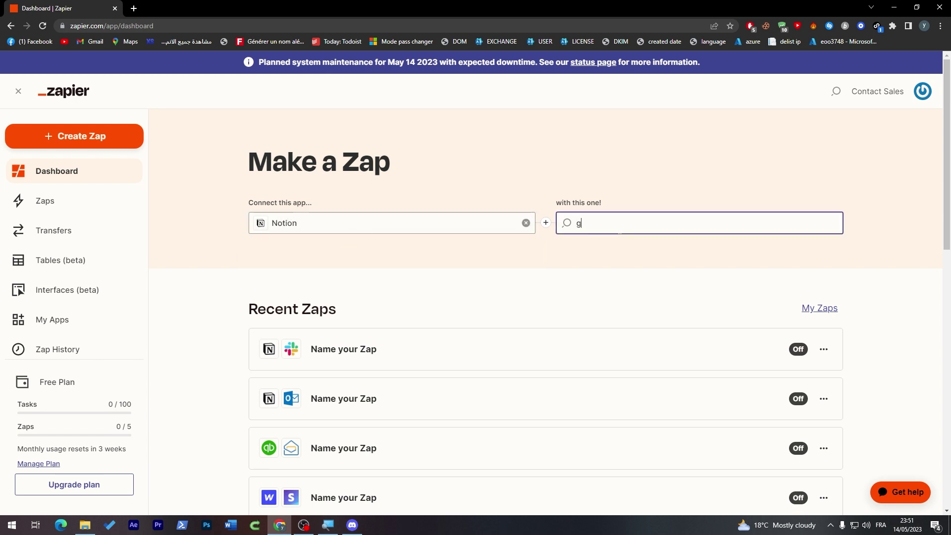
type("ithu")
left_click(617, 251)
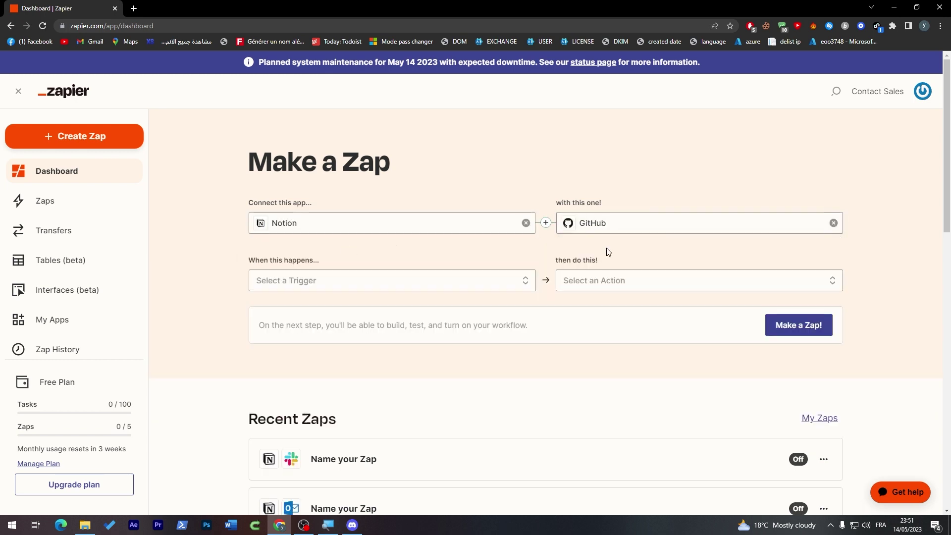
Set New Database Item as the trigger and Create Comment as the GitHub action
left_click(379, 281)
left_click(319, 309)
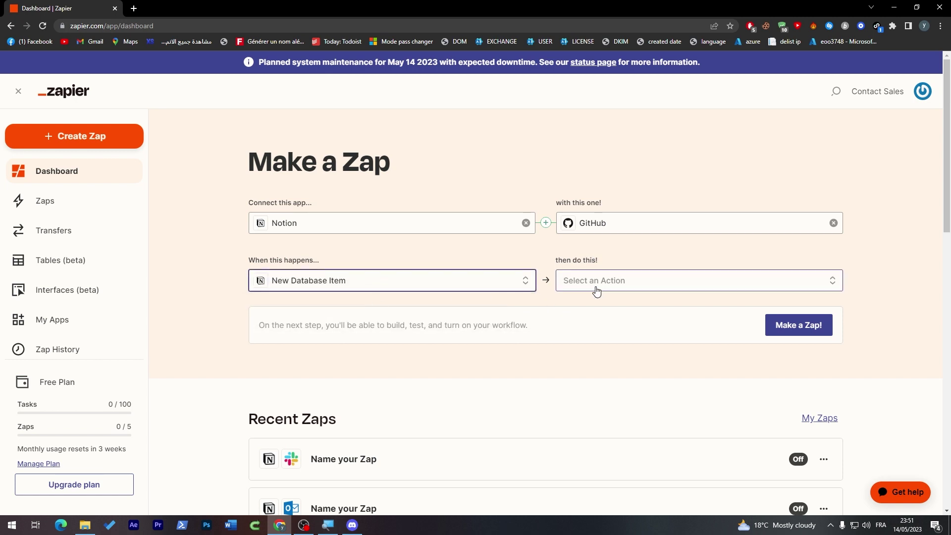
left_click(598, 284)
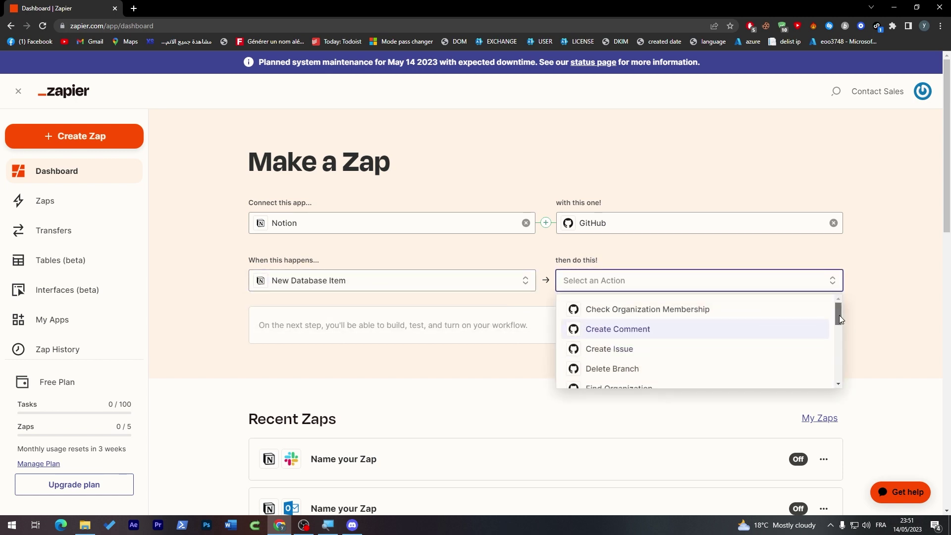
mouse_move(840, 315)
left_mouse_down()
mouse_move(838, 325)
mouse_move(840, 314)
left_mouse_up()
mouse_move(839, 315)
left_mouse_down()
mouse_move(837, 364)
mouse_move(846, 311)
left_mouse_up()
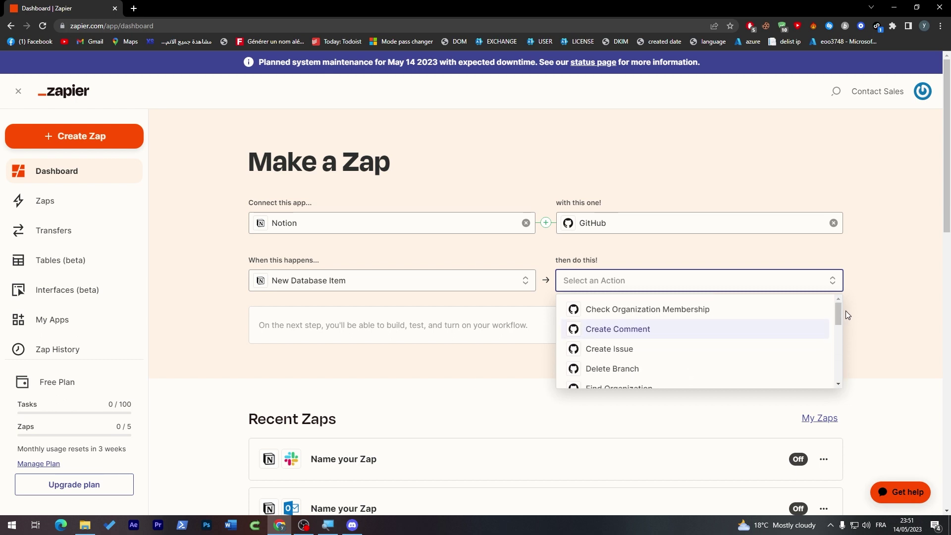
left_click(645, 331)
Open the Zap draft, connect the existing Notion account and pick the Reading List database
left_click(803, 328)
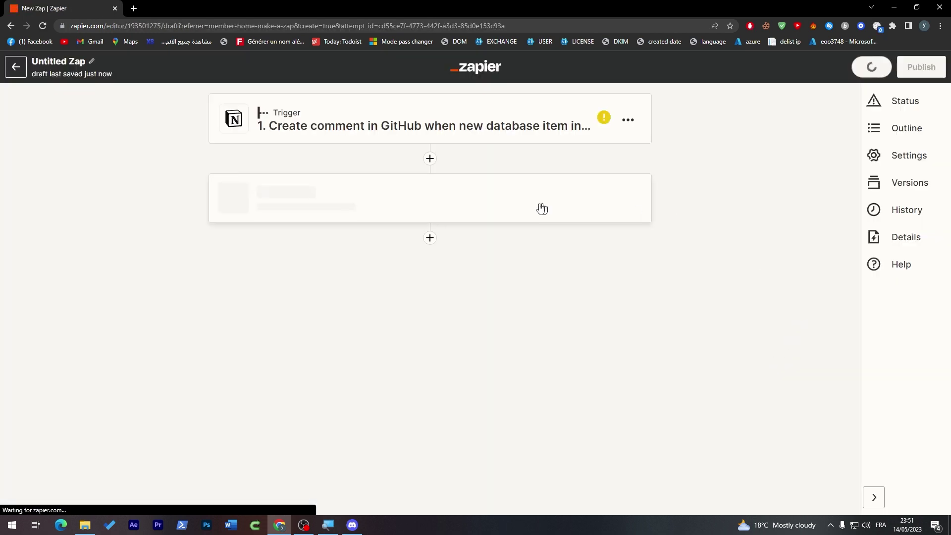
left_click(367, 128)
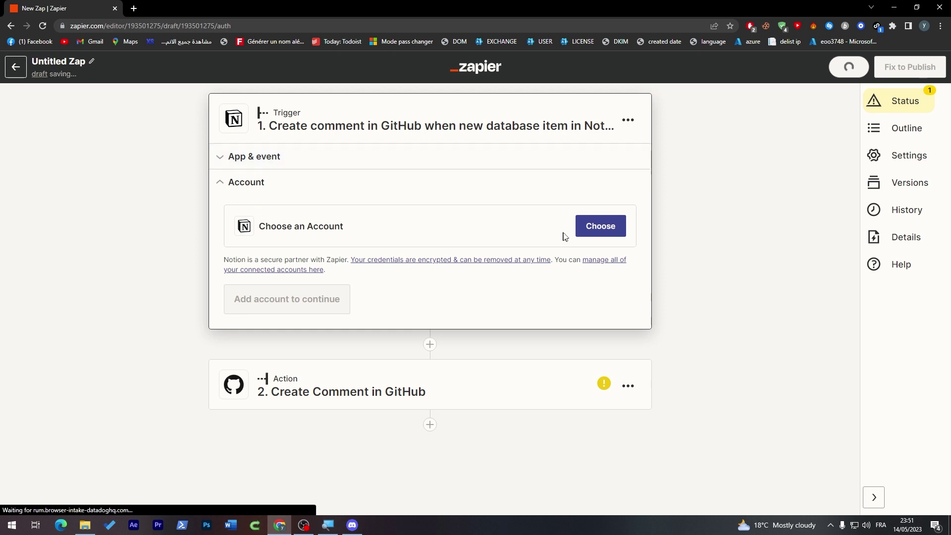
left_click(580, 232)
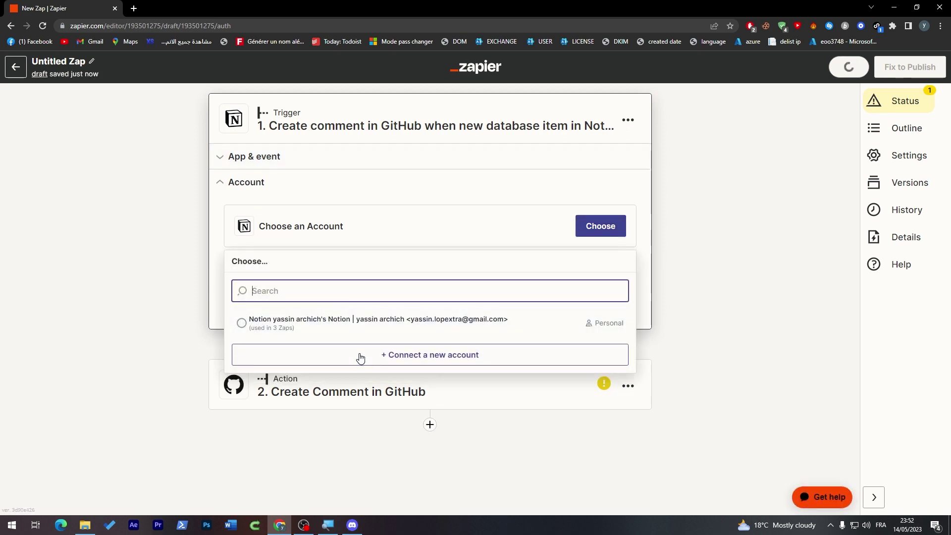
left_click(335, 323)
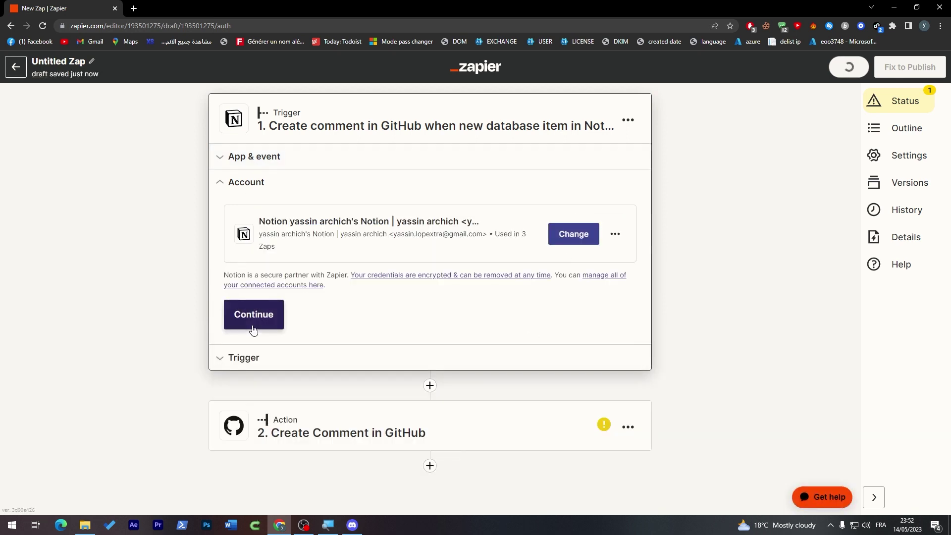
left_click(253, 327)
left_click(380, 266)
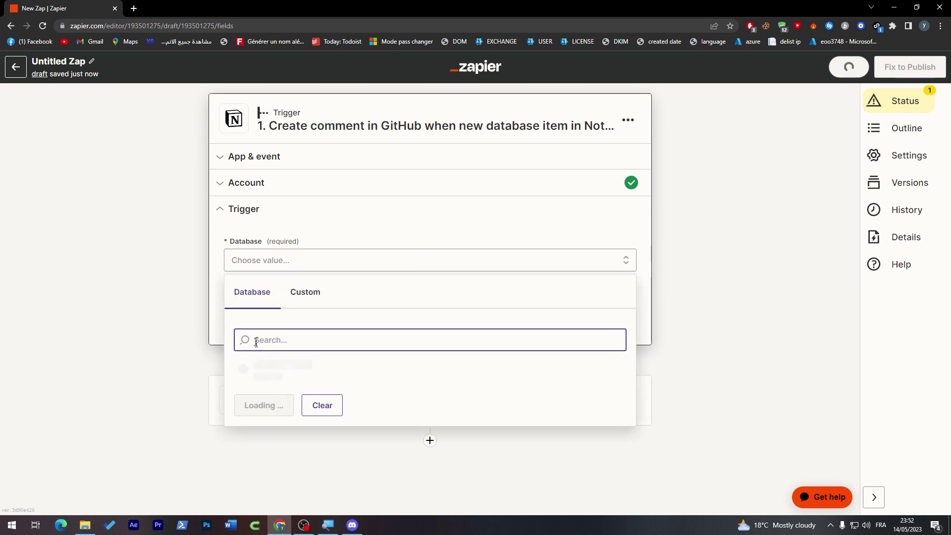
left_click(253, 379)
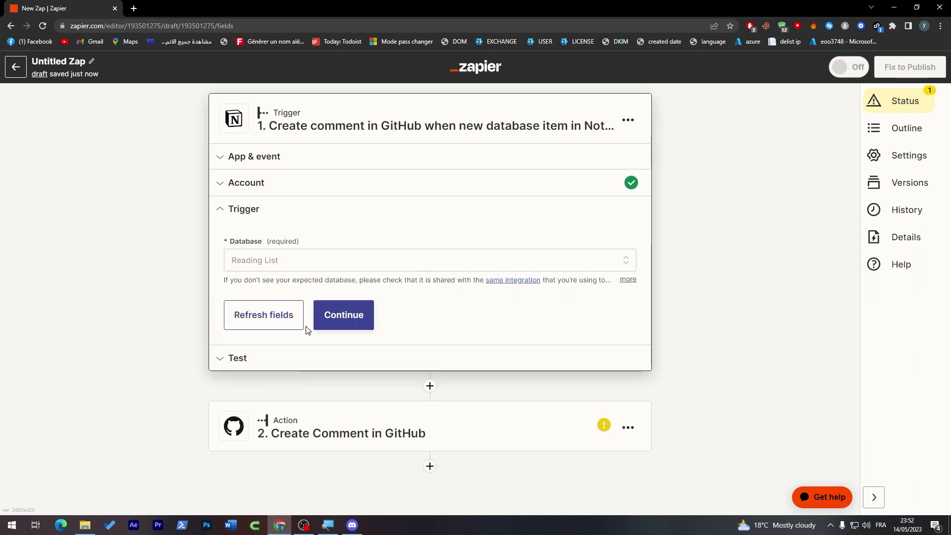
Test the trigger successfully, then start GitHub sign-in for the comment action
left_click(343, 318)
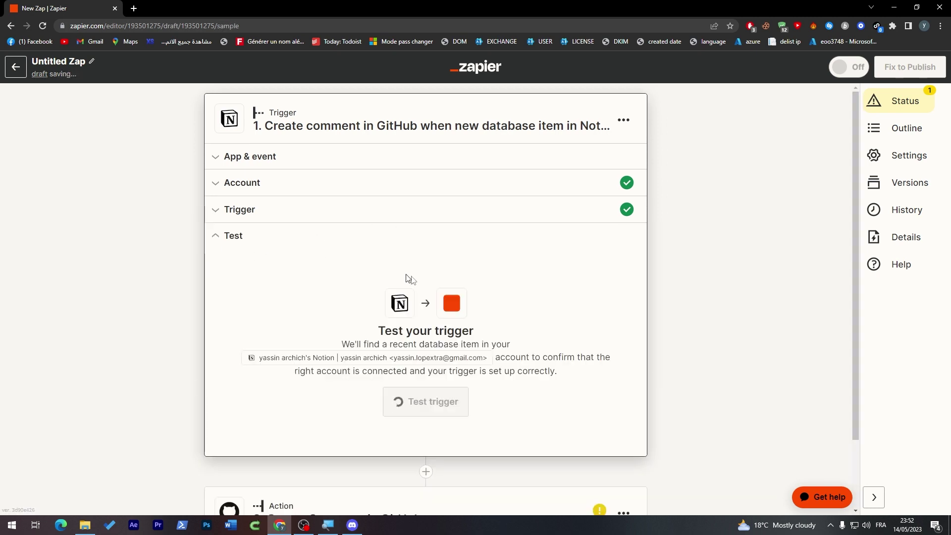
left_click(425, 401)
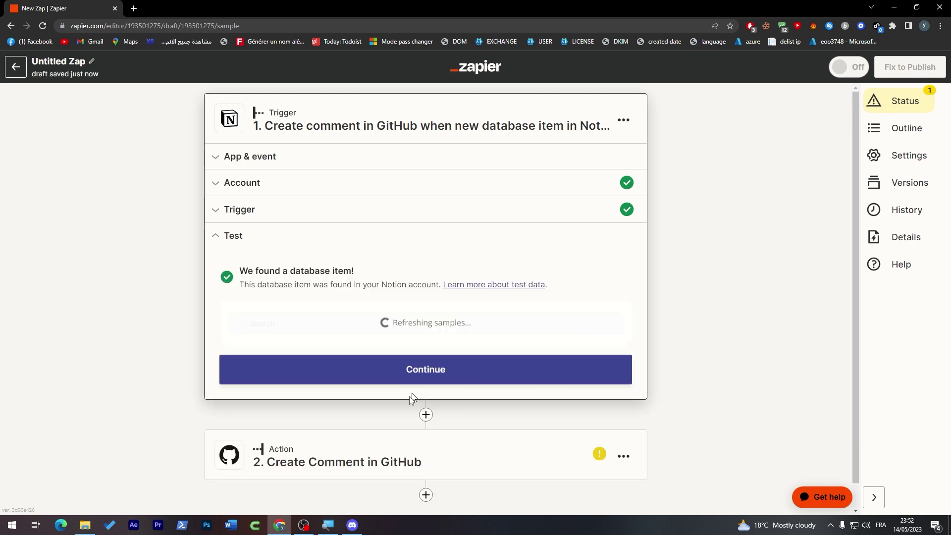
left_click_drag(613, 405, 638, 420)
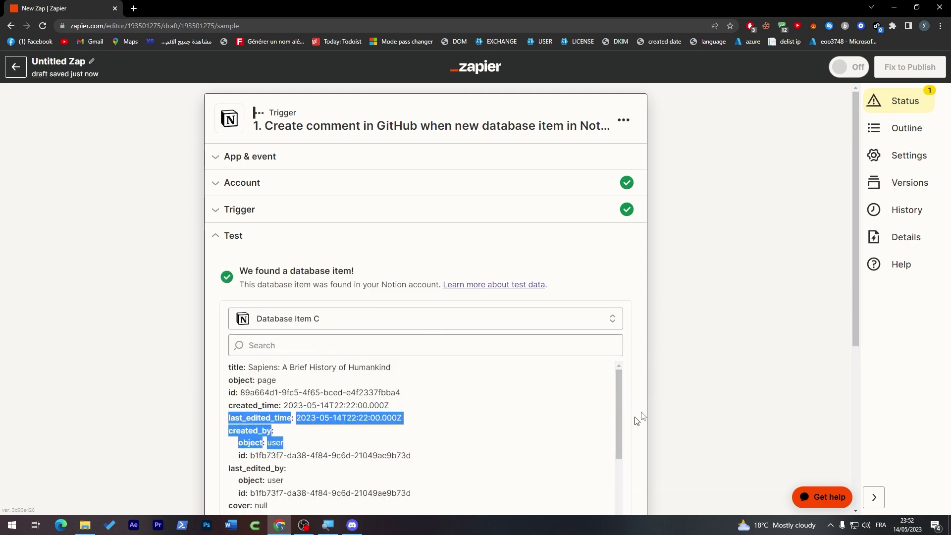
scroll(870, 288, "down", 4)
left_click(499, 415)
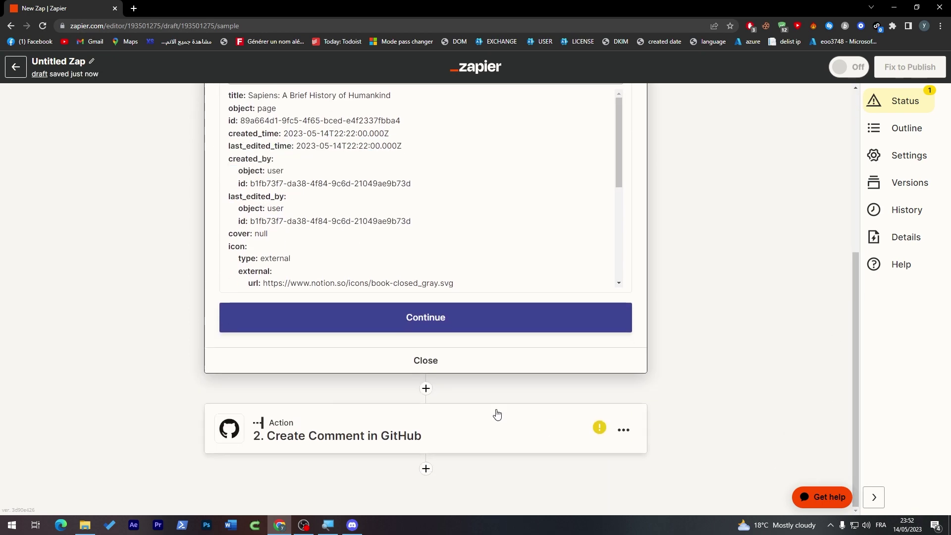
left_click(601, 307)
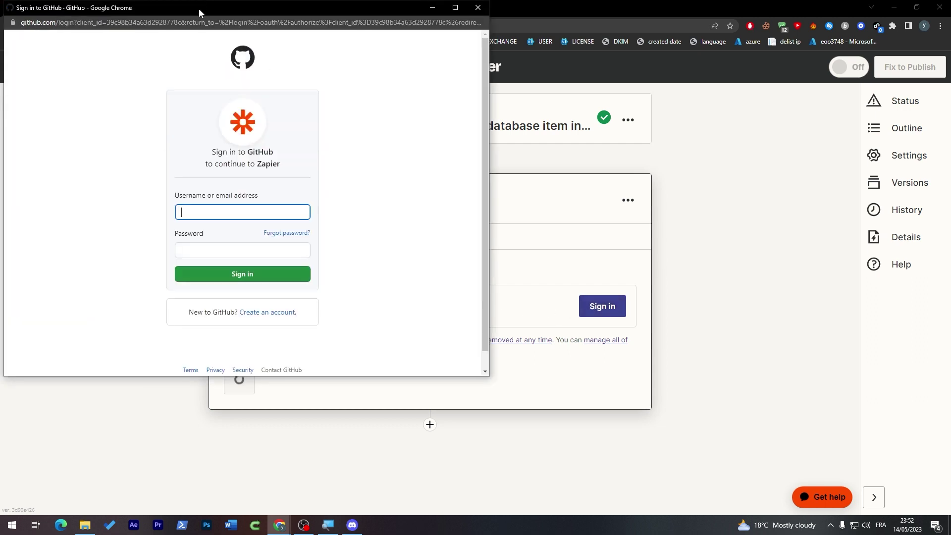
Close the GitHub sign-in popup unsigned and expand the New Database Item trigger settings
left_click_drag(199, 13, 325, 66)
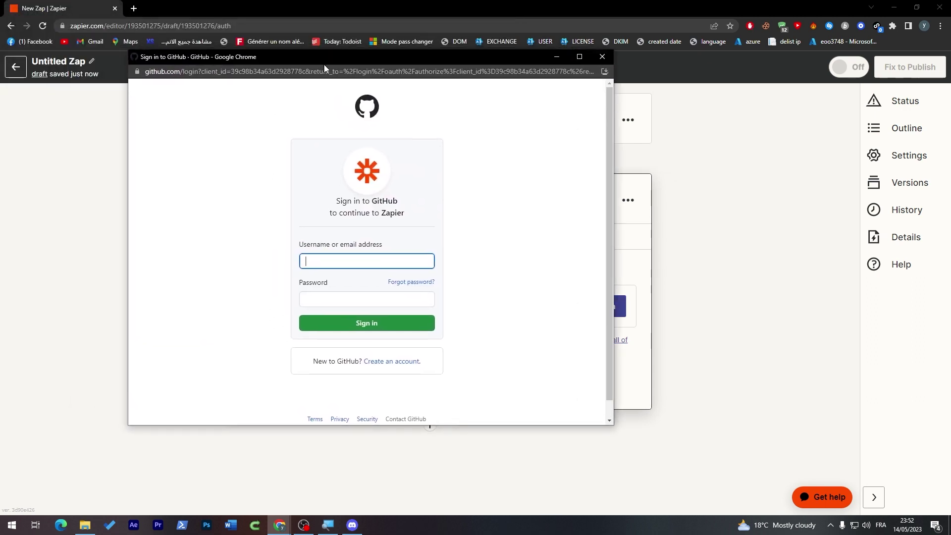
left_click(508, 355)
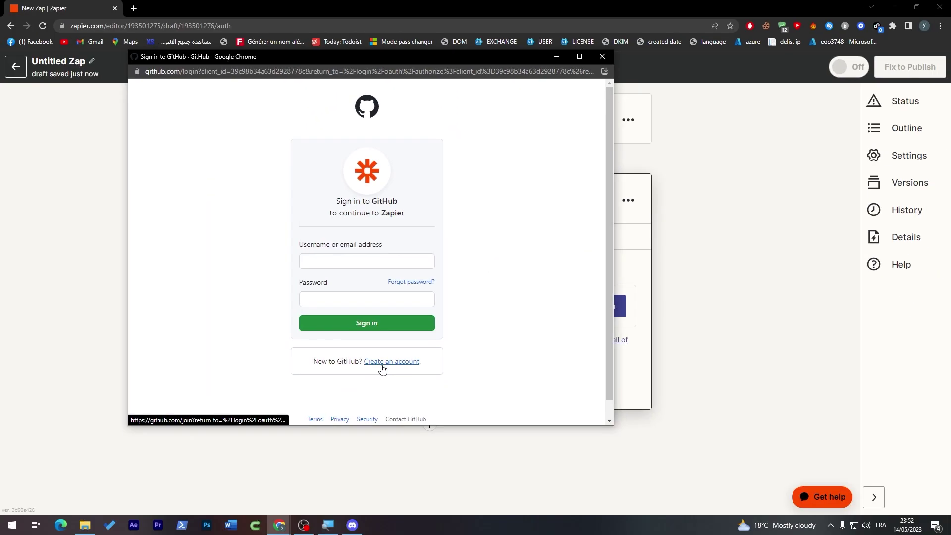
key("ctrl+w")
left_click(463, 137)
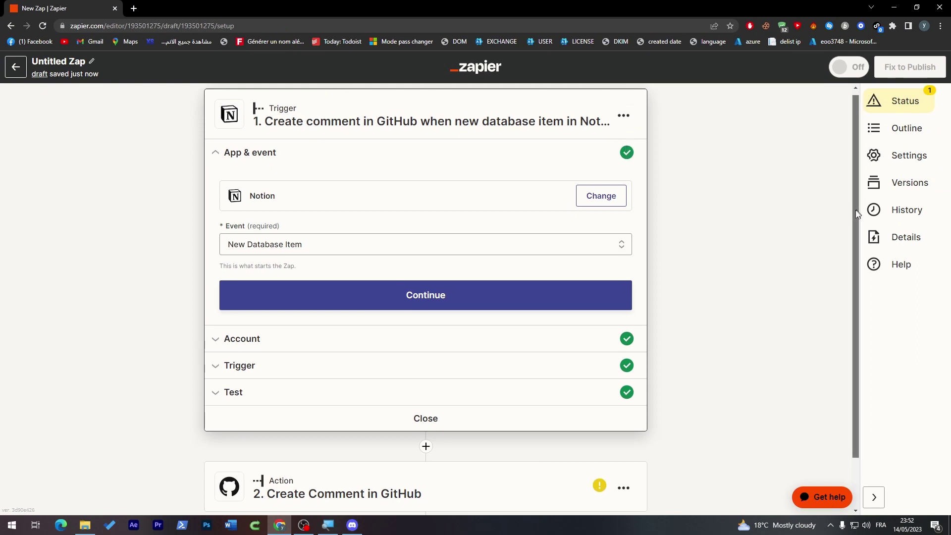
Exit the Zap editor back to My Zaps, where the Untitled Zap draft shows Off
left_click_drag(856, 212, 845, 278)
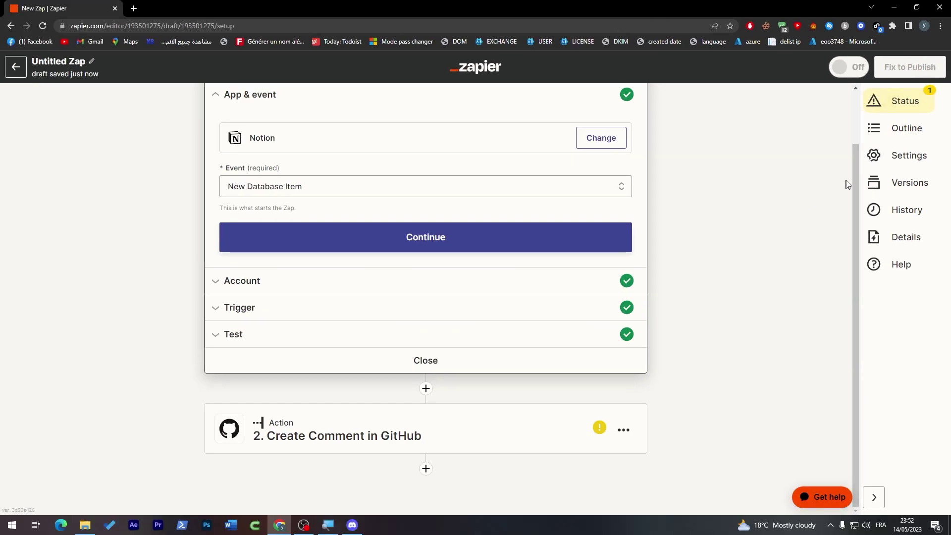
scroll(847, 184, "up", 2)
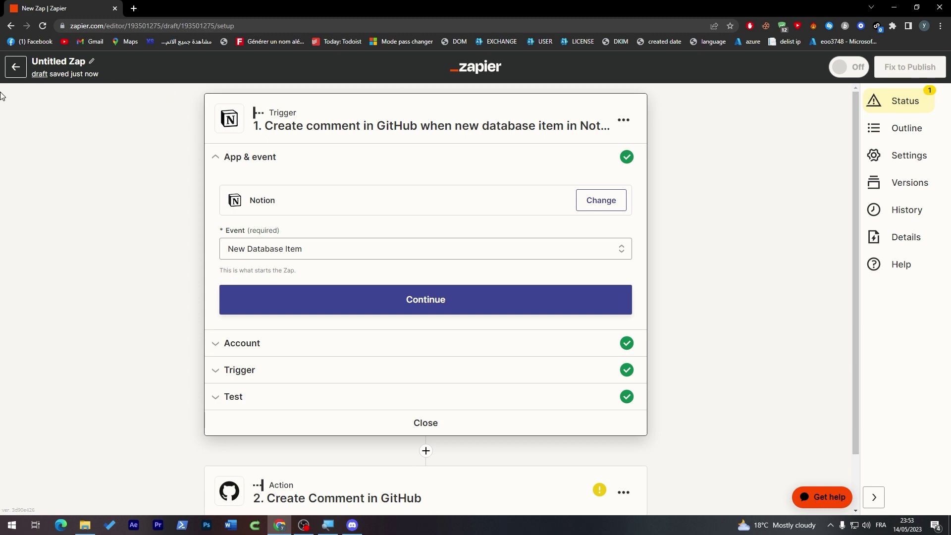
left_click(15, 73)
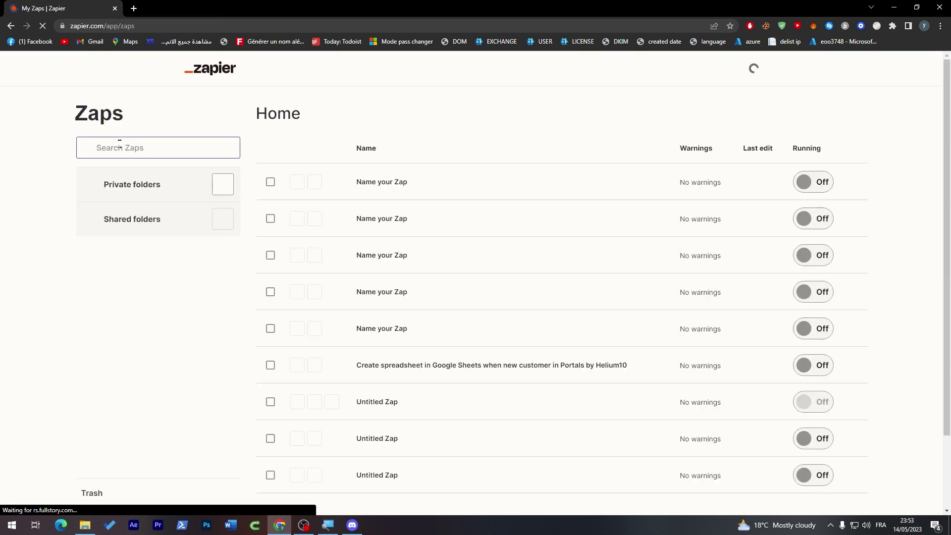